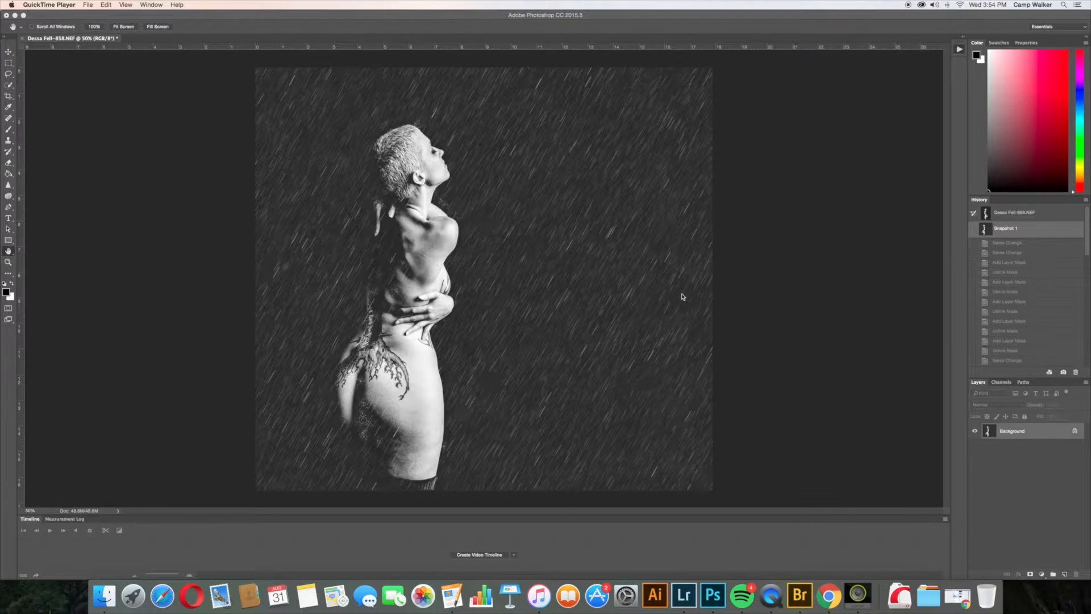
# Restore the photo to its originally opened state and flip a duplicate of the background layer horizontally
pyautogui.click(1016, 214)
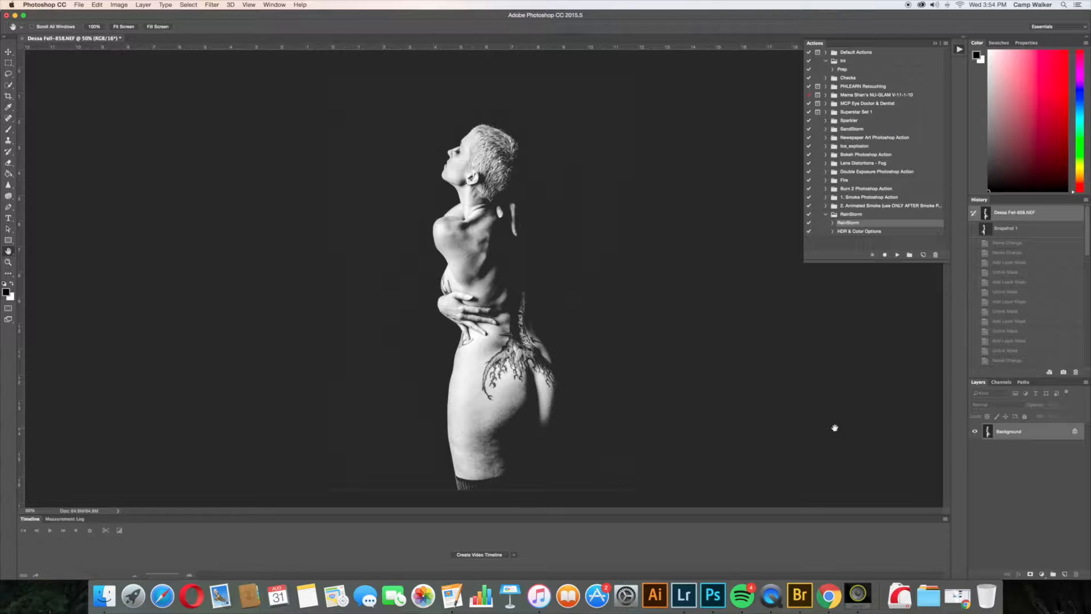
pyautogui.press('super+j')
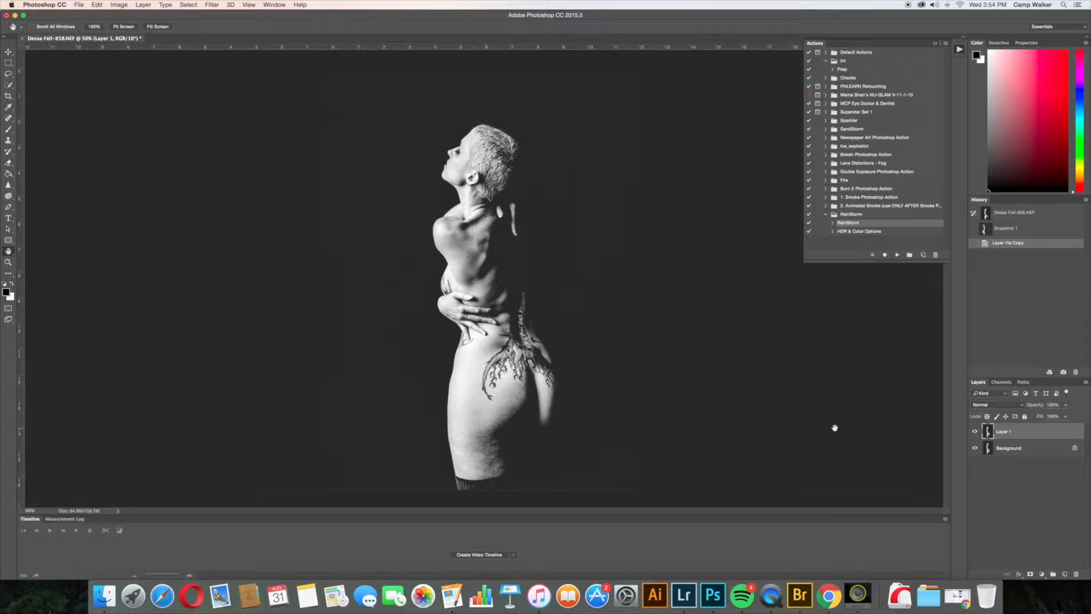
pyautogui.press('super+t')
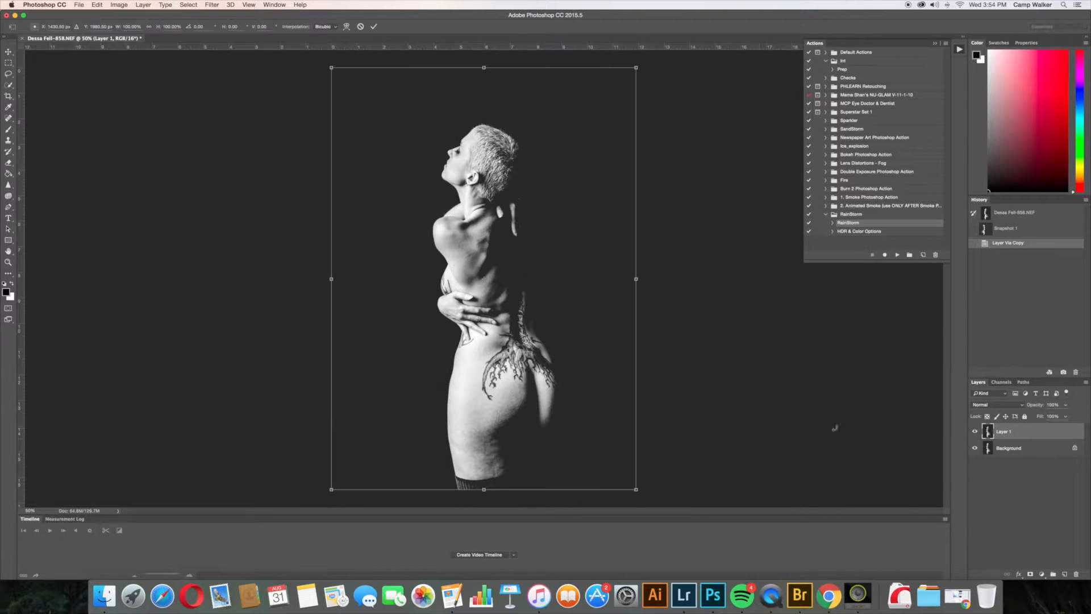
pyautogui.rightClick(451, 214)
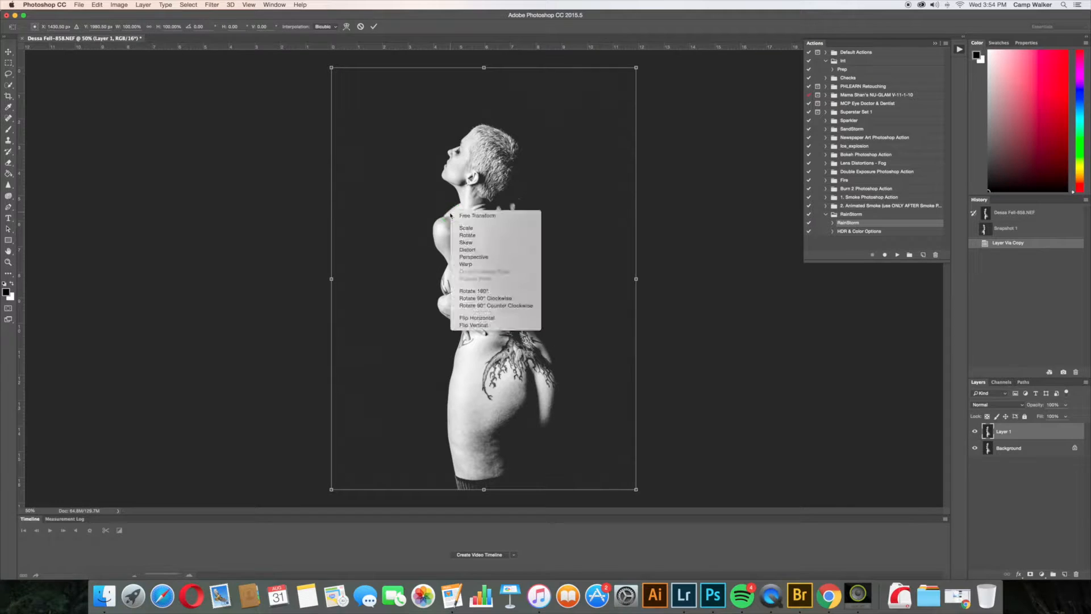
pyautogui.click(505, 320)
pyautogui.press('Return')
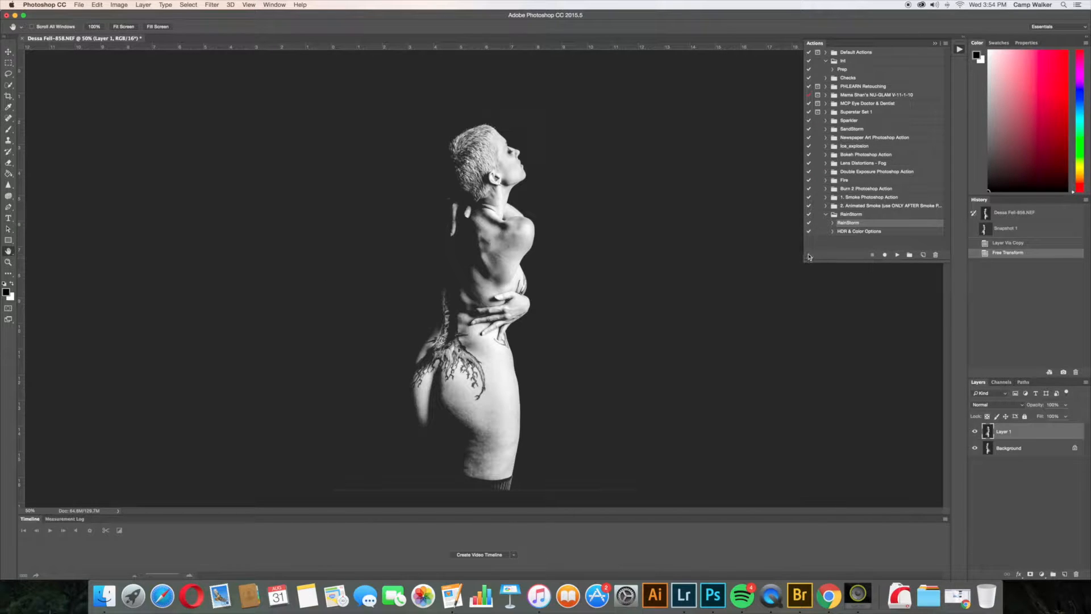
pyautogui.click(824, 216)
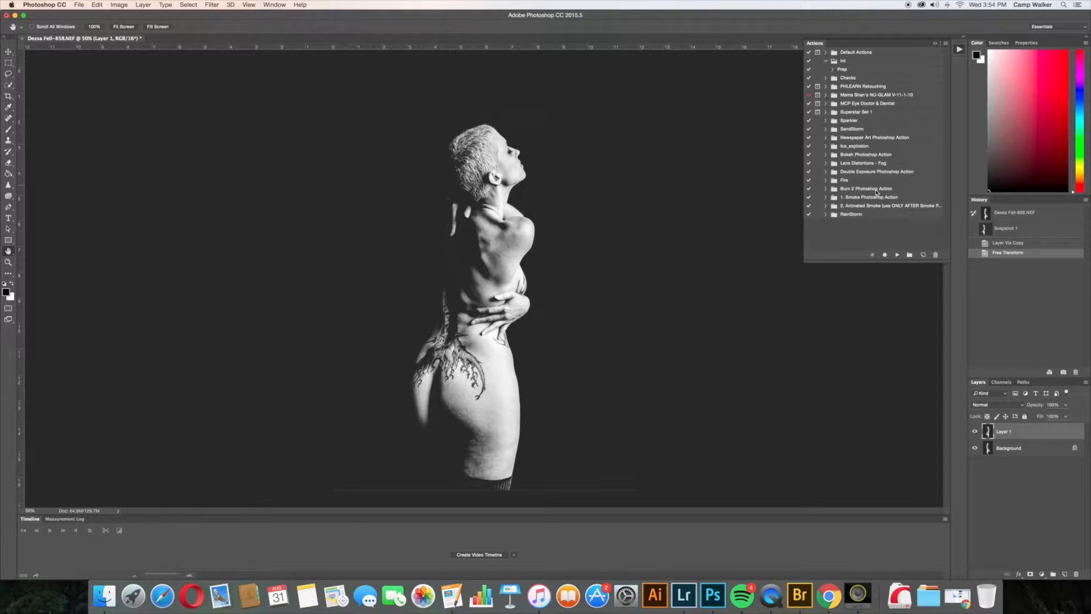
pyautogui.click(827, 214)
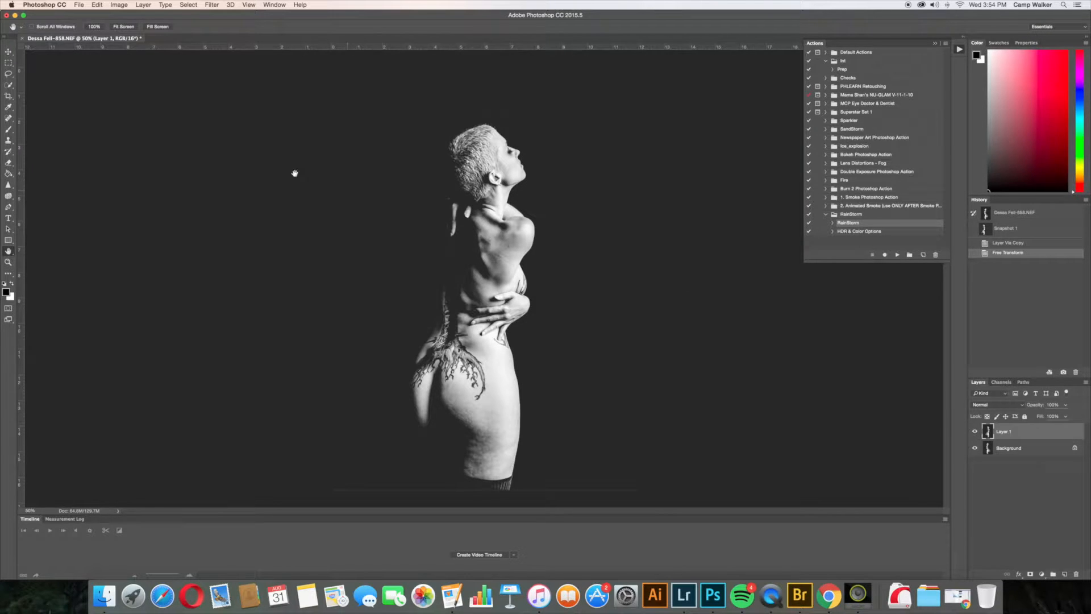
# Check the photo's pixel dimensions in Image Size without changing them
pyautogui.click(126, 6)
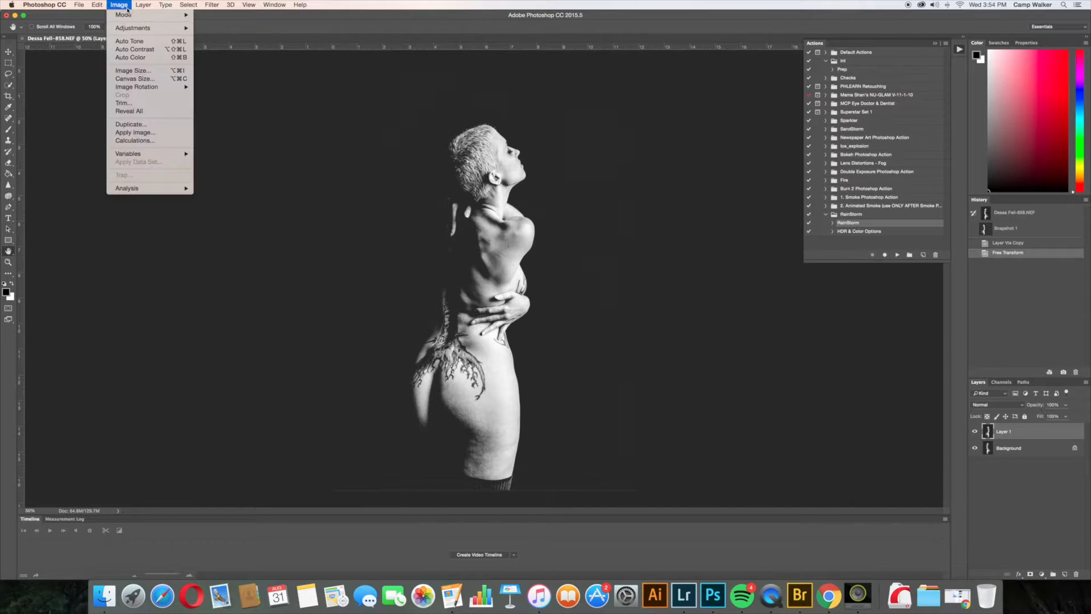
pyautogui.click(139, 71)
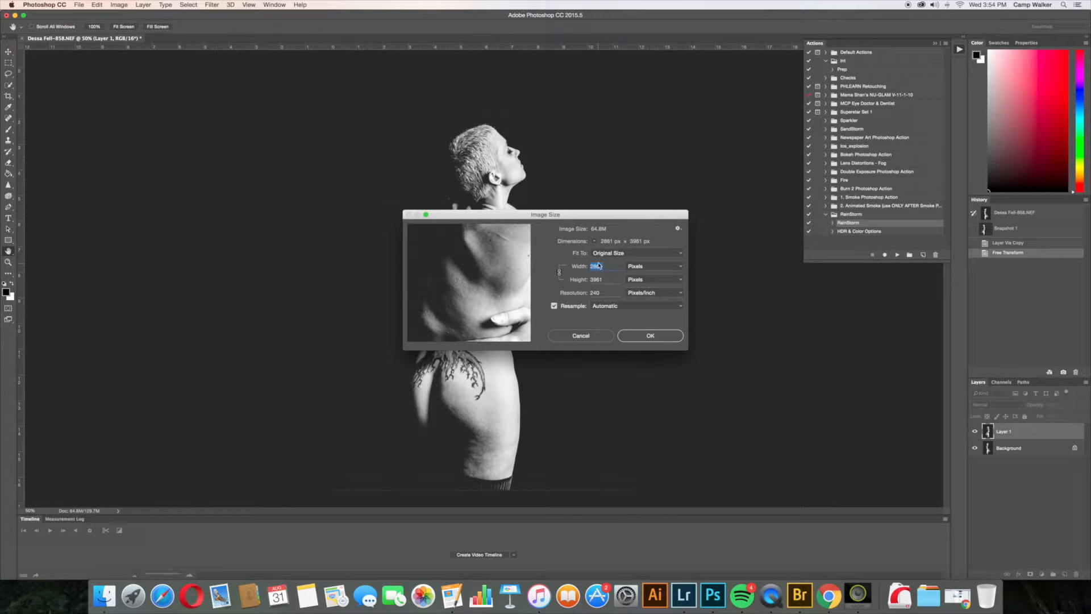
pyautogui.click(626, 335)
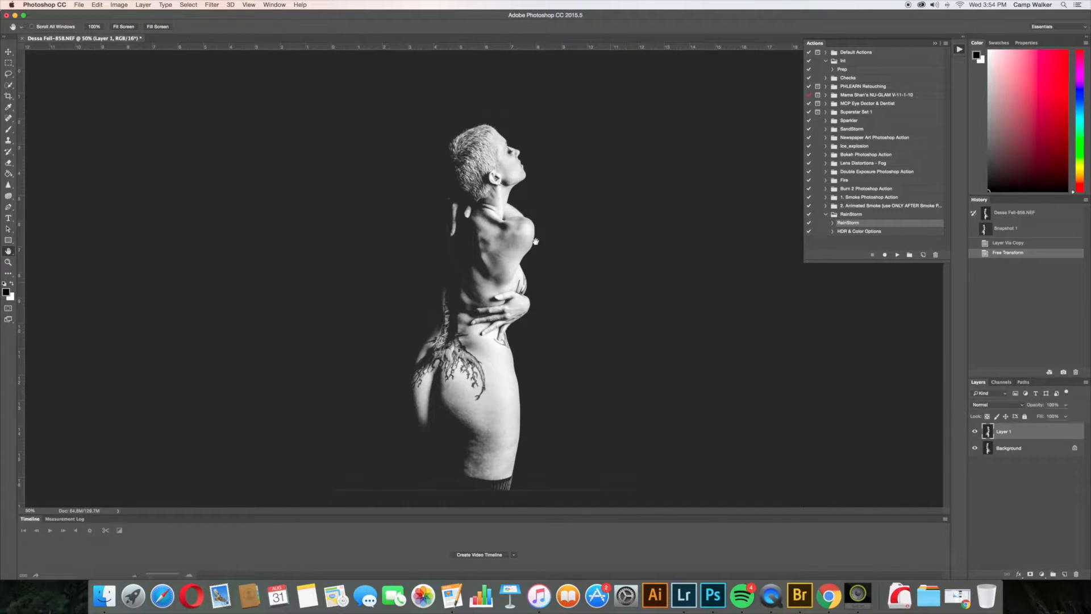
# Convert the image's colour depth to 8 Bits/Channel
pyautogui.click(130, 6)
pyautogui.moveTo(133, 17)
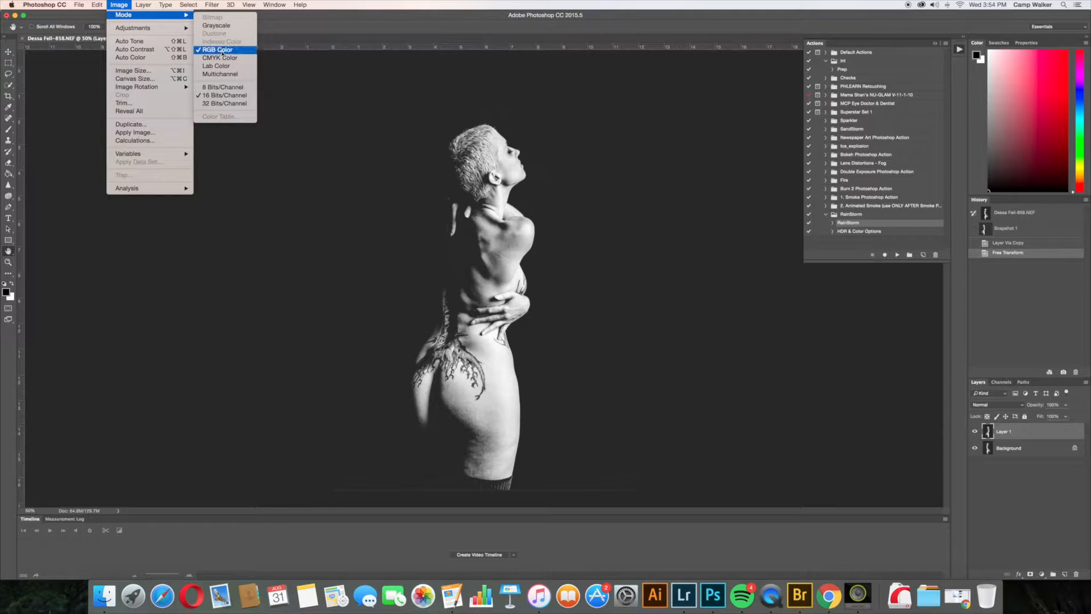
pyautogui.click(221, 88)
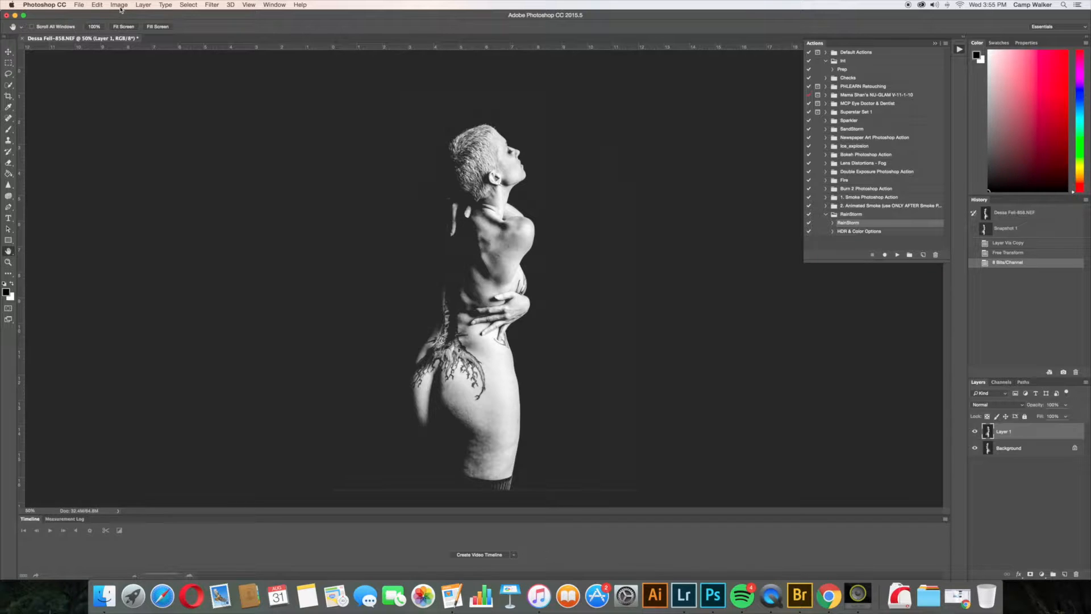
# Extend the canvas to 150 percent width, anchoring the existing image at the middle left
pyautogui.click(119, 5)
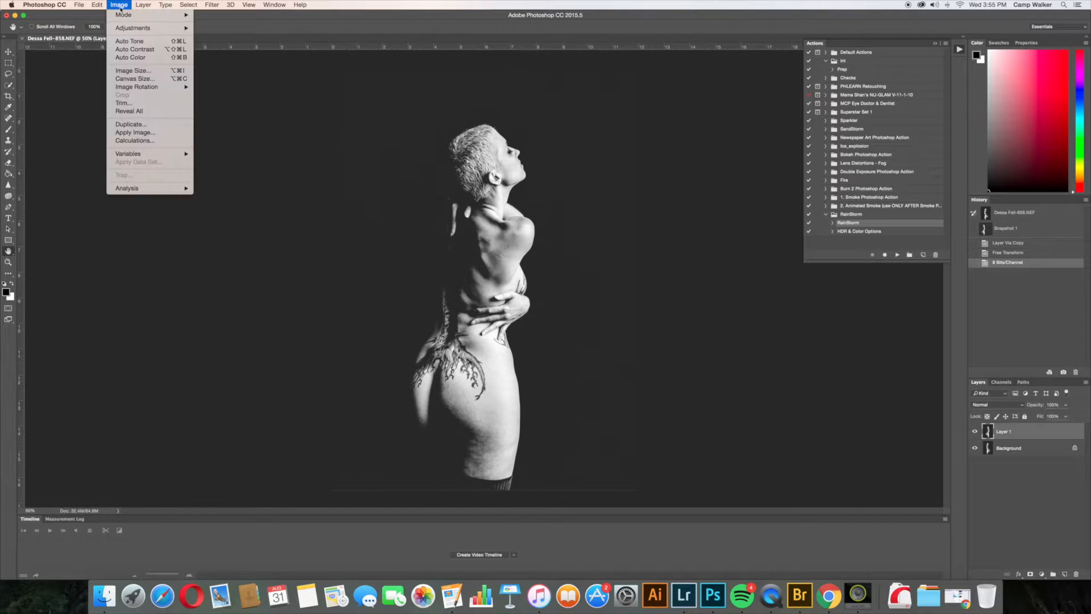
pyautogui.click(134, 78)
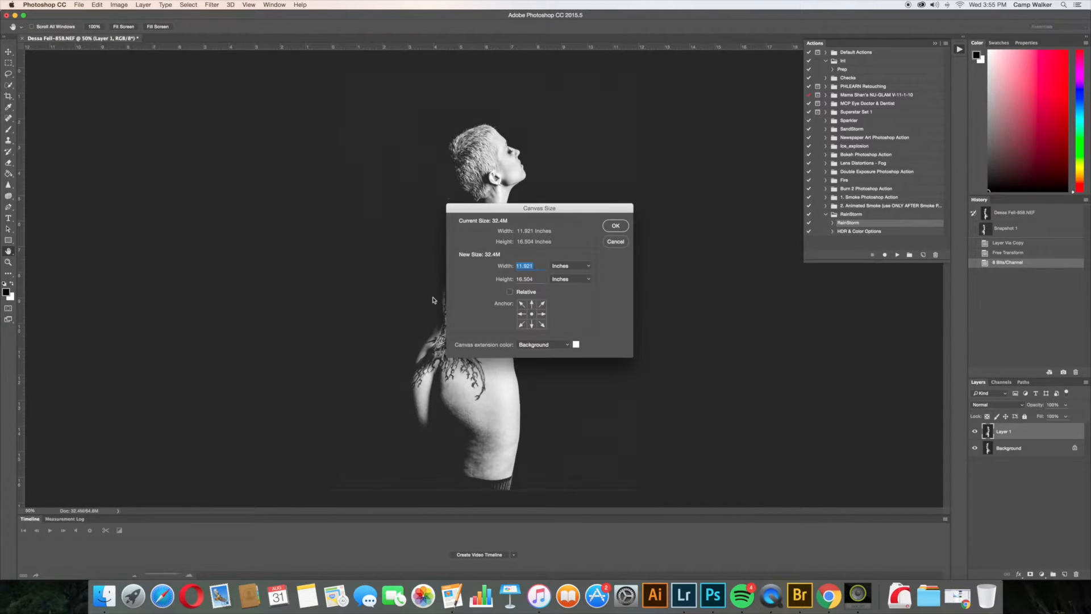
pyautogui.click(523, 314)
pyautogui.click(575, 267)
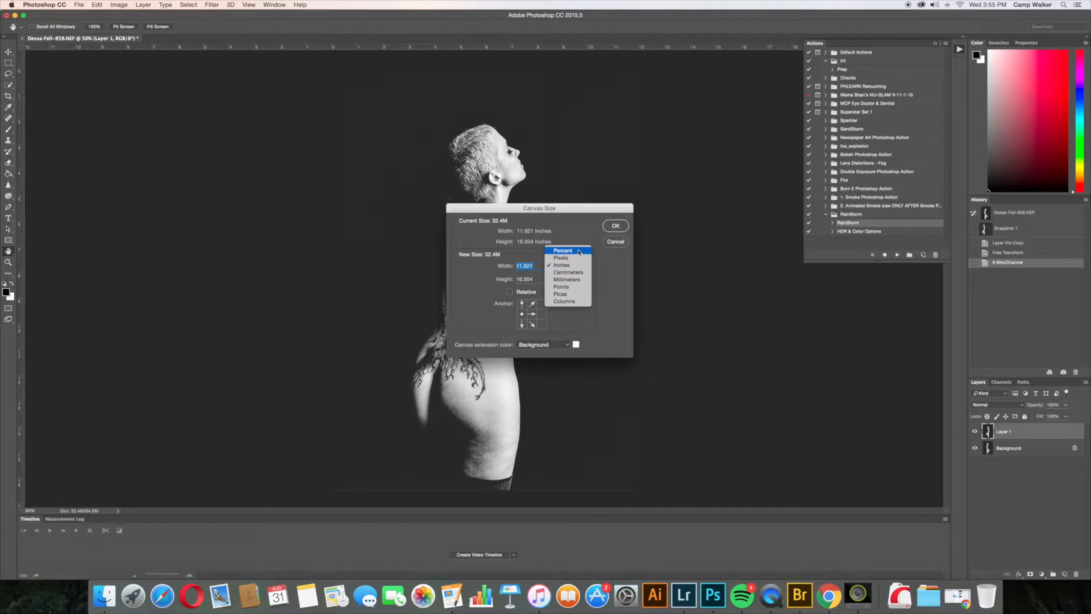
pyautogui.click(579, 251)
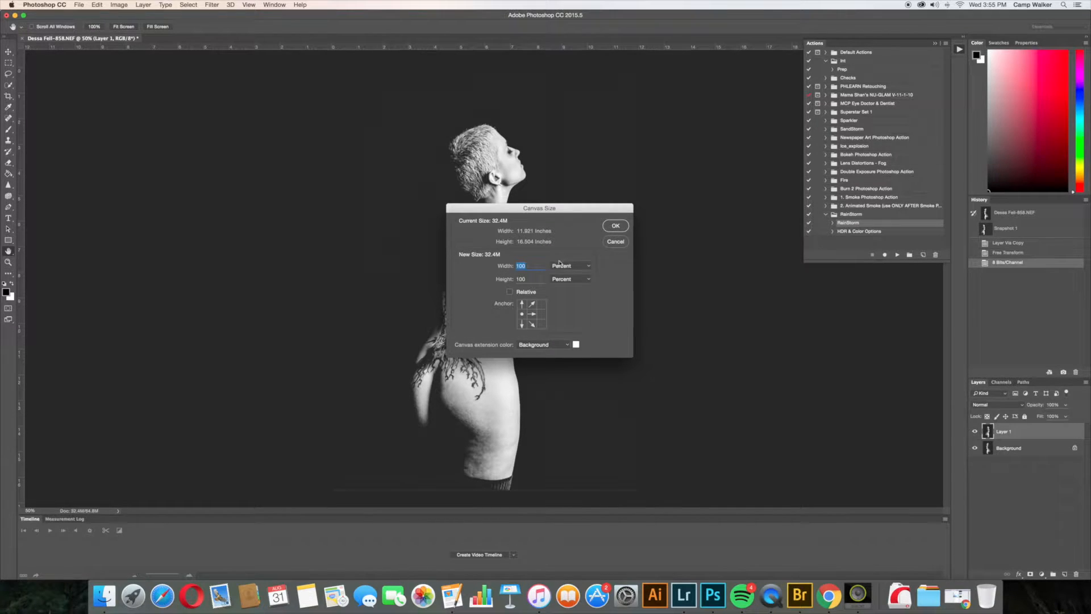
pyautogui.write('150')
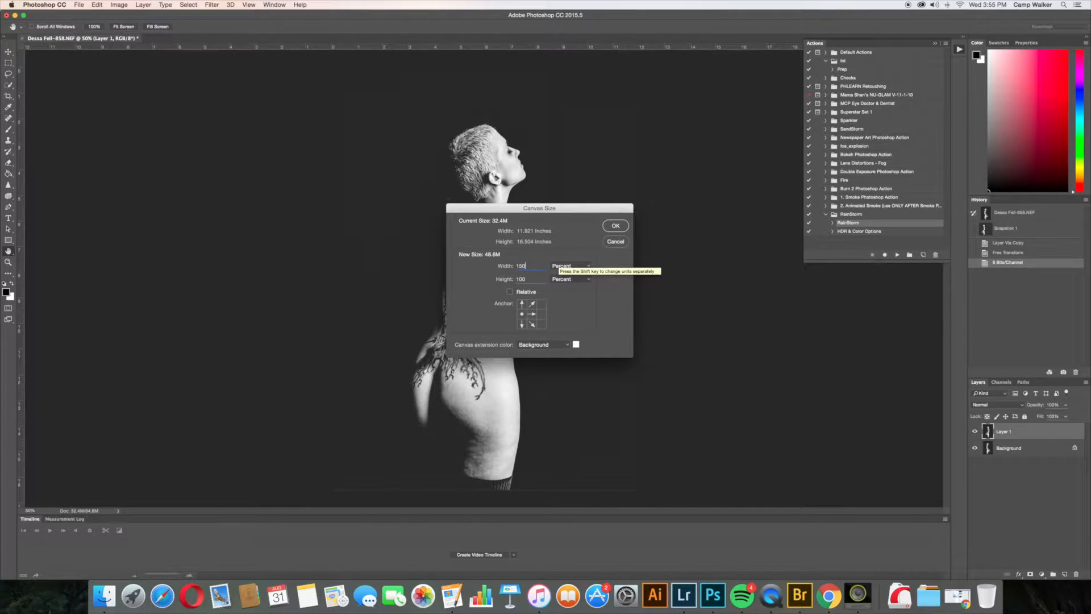
pyautogui.press('Return')
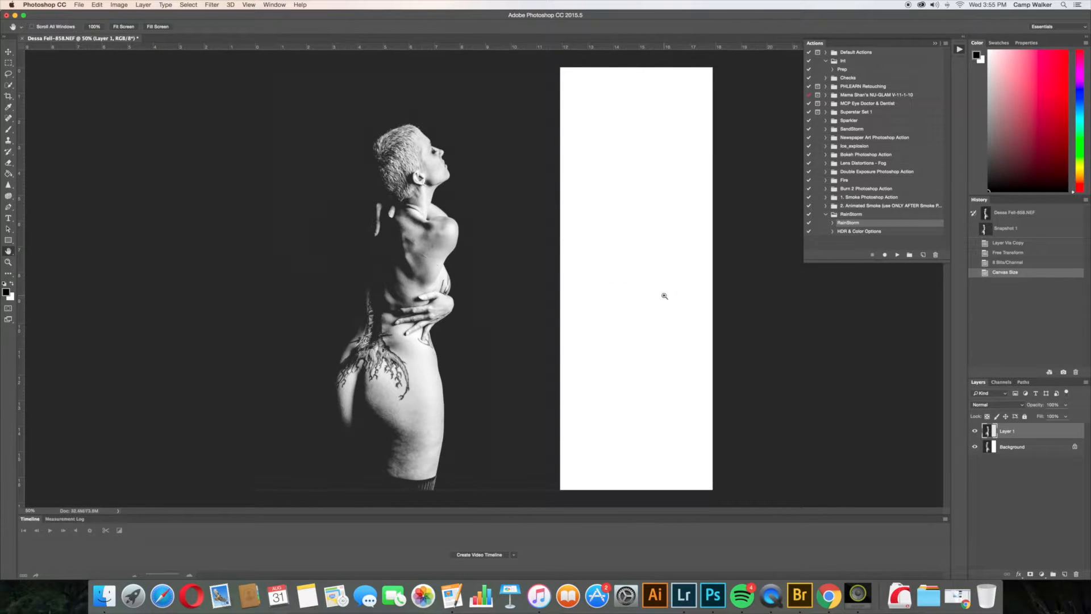
# Select a narrow full-height strip of dark backdrop beside the white area, stretch it to the canvas's right edge and deselect
pyautogui.press('super+minus')
pyautogui.click(7, 64)
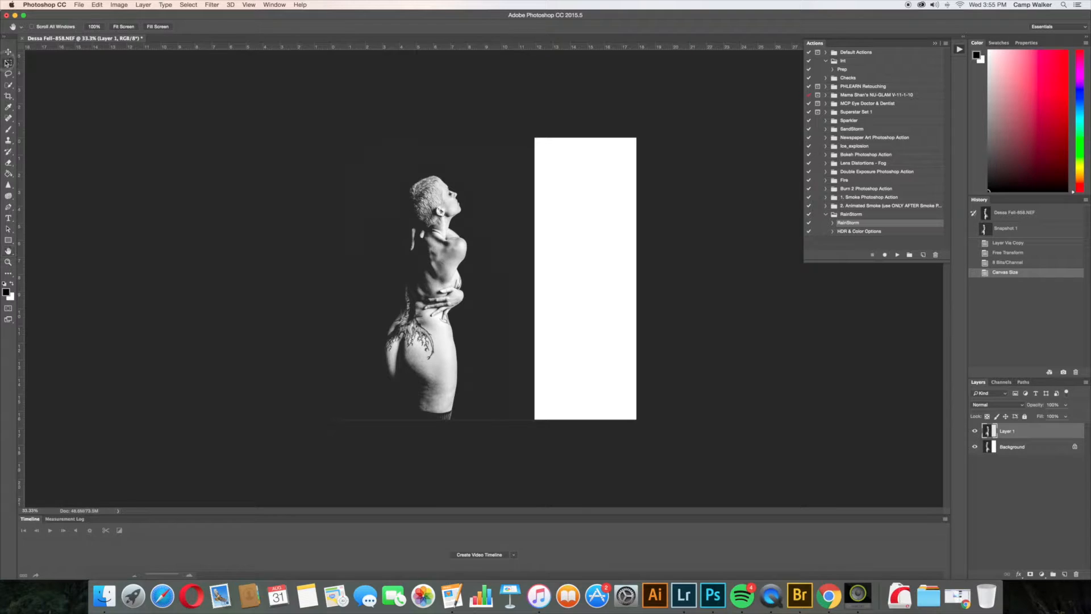
pyautogui.moveTo(517, 137); pyautogui.dragTo(531, 420)
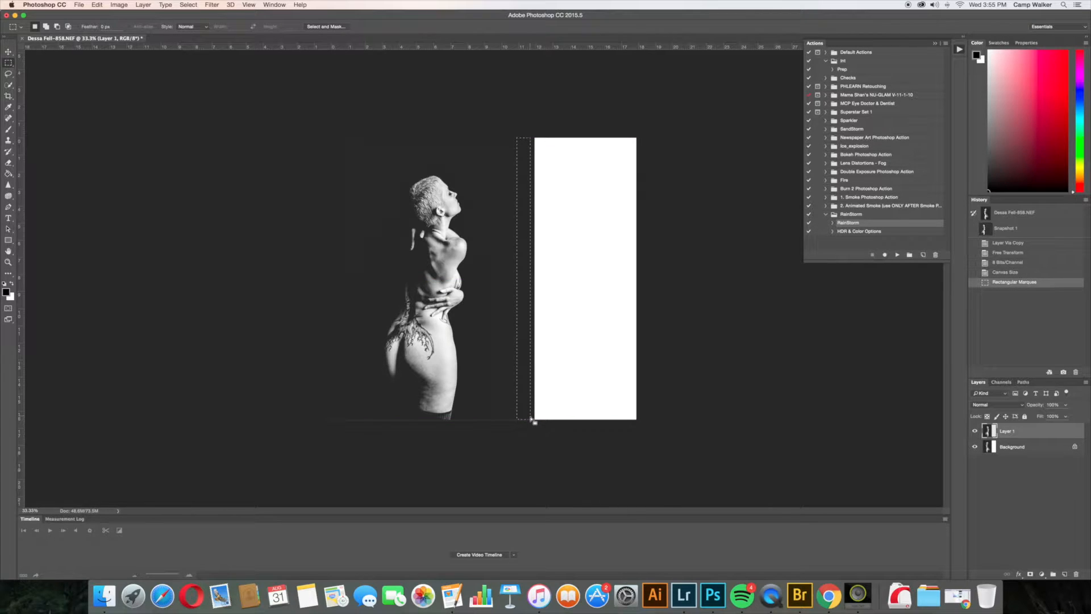
pyautogui.hotkey('ctrl', 't')
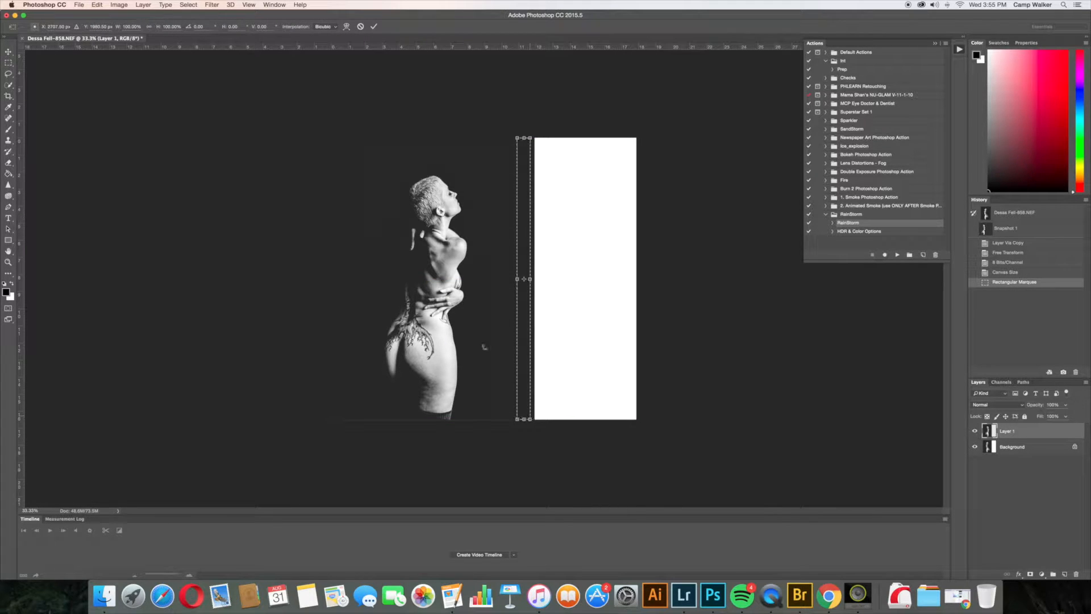
pyautogui.moveTo(532, 279); pyautogui.dragTo(636, 280)
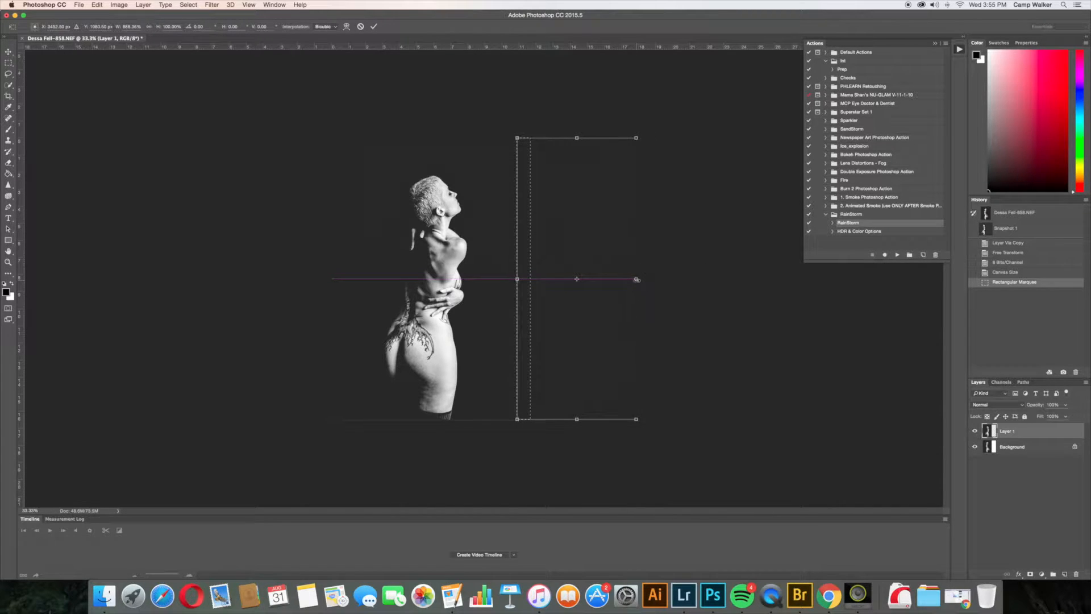
pyautogui.press('Return')
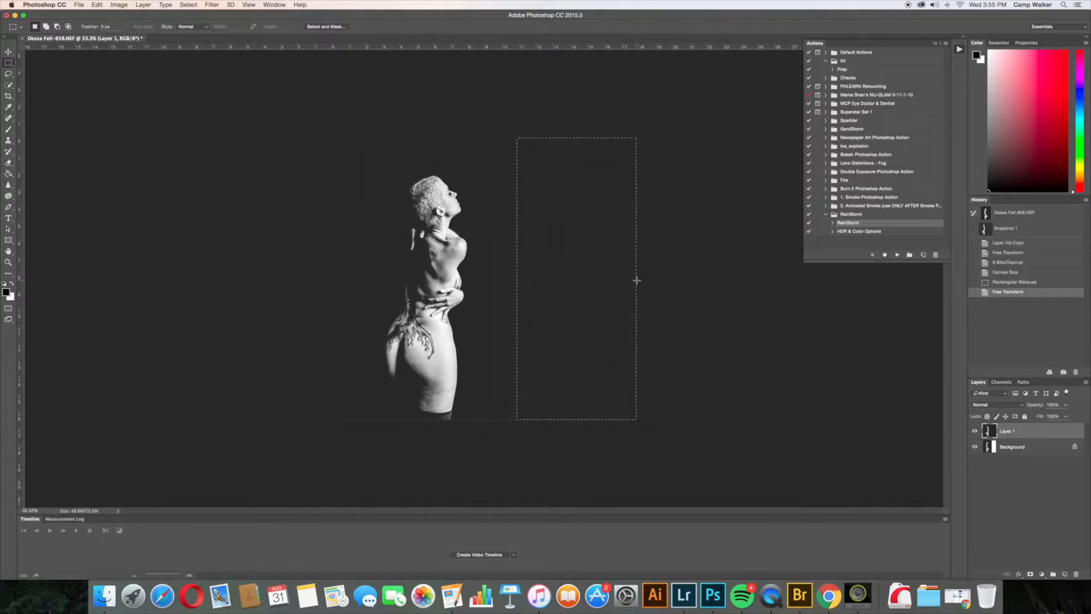
pyautogui.press('super+d')
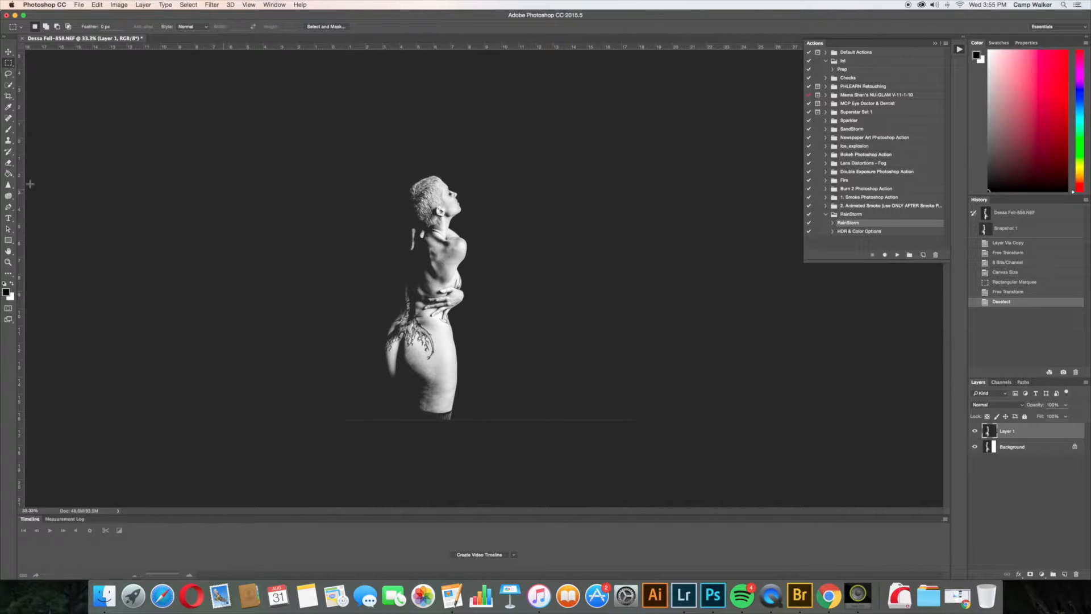
# Even out the stretched backdrop to the right of the figure with the Clone Stamp, sampling from nearby dark areas
pyautogui.click(8, 140)
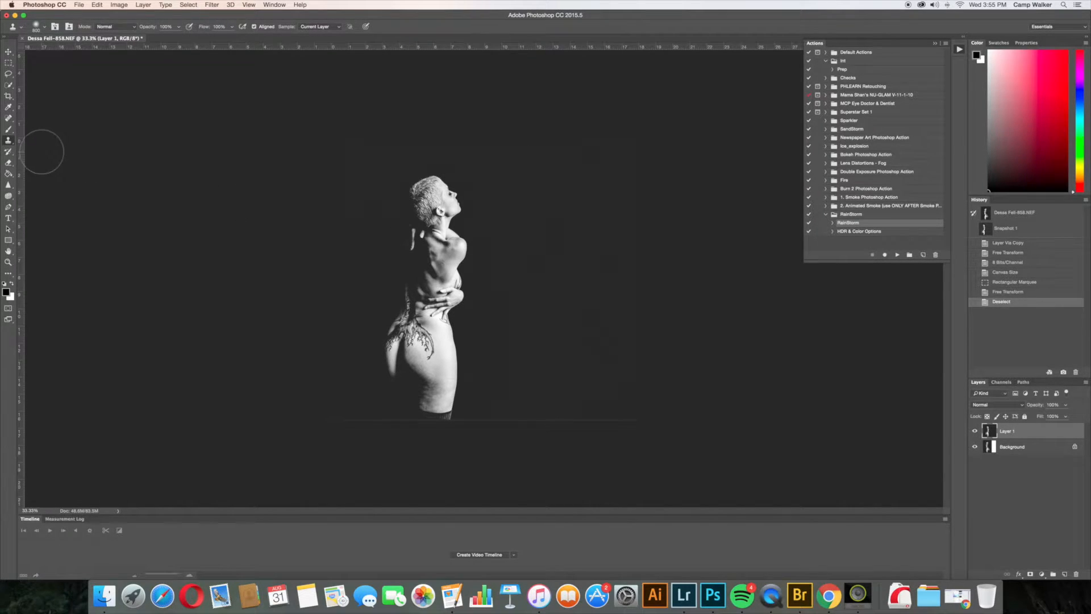
pyautogui.press('[')
pyautogui.press('[')
pyautogui.keyDown('alt'); pyautogui.click(486, 155); pyautogui.keyUp('alt')
pyautogui.moveTo(508, 153)
pyautogui.mouseDown()
pyautogui.moveTo(529, 157)
pyautogui.moveTo(512, 154)
pyautogui.moveTo(546, 141)
pyautogui.moveTo(589, 159)
pyautogui.mouseUp()
pyautogui.keyDown('alt'); pyautogui.click(486, 145); pyautogui.keyUp('alt')
pyautogui.keyDown('alt'); pyautogui.click(514, 147); pyautogui.keyUp('alt')
pyautogui.moveTo(536, 189); pyautogui.dragTo(549, 197)
pyautogui.keyDown('alt'); pyautogui.click(524, 136); pyautogui.keyUp('alt')
pyautogui.moveTo(574, 149)
pyautogui.mouseDown()
pyautogui.moveTo(624, 160)
pyautogui.moveTo(552, 138)
pyautogui.moveTo(574, 165)
pyautogui.moveTo(508, 219)
pyautogui.moveTo(531, 227)
pyautogui.mouseUp()
pyautogui.keyDown('alt'); pyautogui.click(529, 168); pyautogui.keyUp('alt')
pyautogui.keyDown('alt'); pyautogui.click(536, 154); pyautogui.keyUp('alt')
pyautogui.keyDown('alt'); pyautogui.click(523, 164); pyautogui.keyUp('alt')
pyautogui.moveTo(625, 192); pyautogui.dragTo(603, 233)
pyautogui.keyDown('alt'); pyautogui.click(558, 186); pyautogui.keyUp('alt')
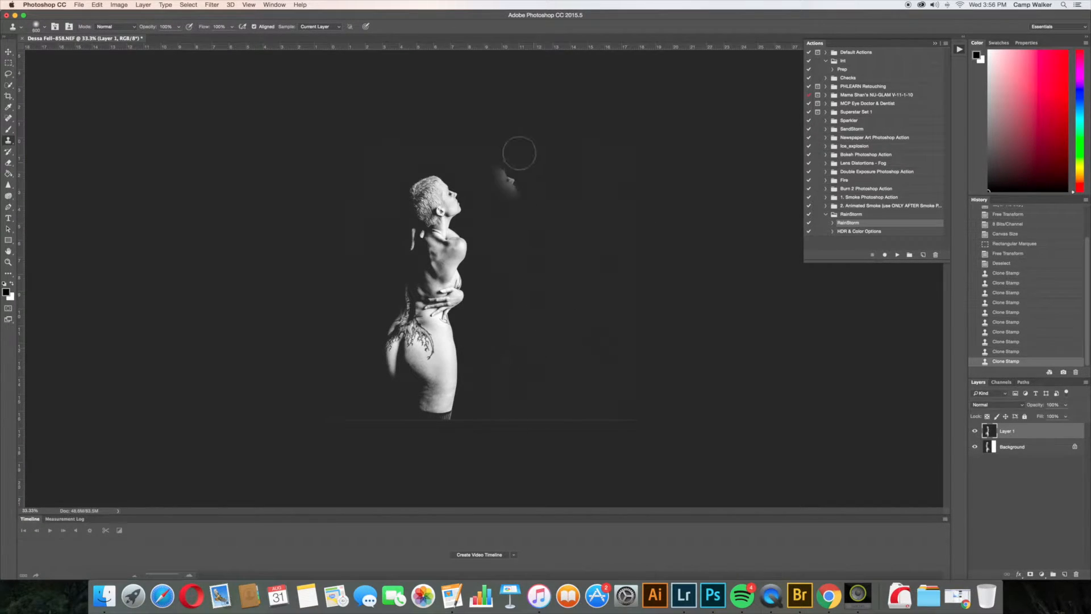
pyautogui.keyDown('alt'); pyautogui.click(511, 172); pyautogui.keyUp('alt')
pyautogui.press(']')
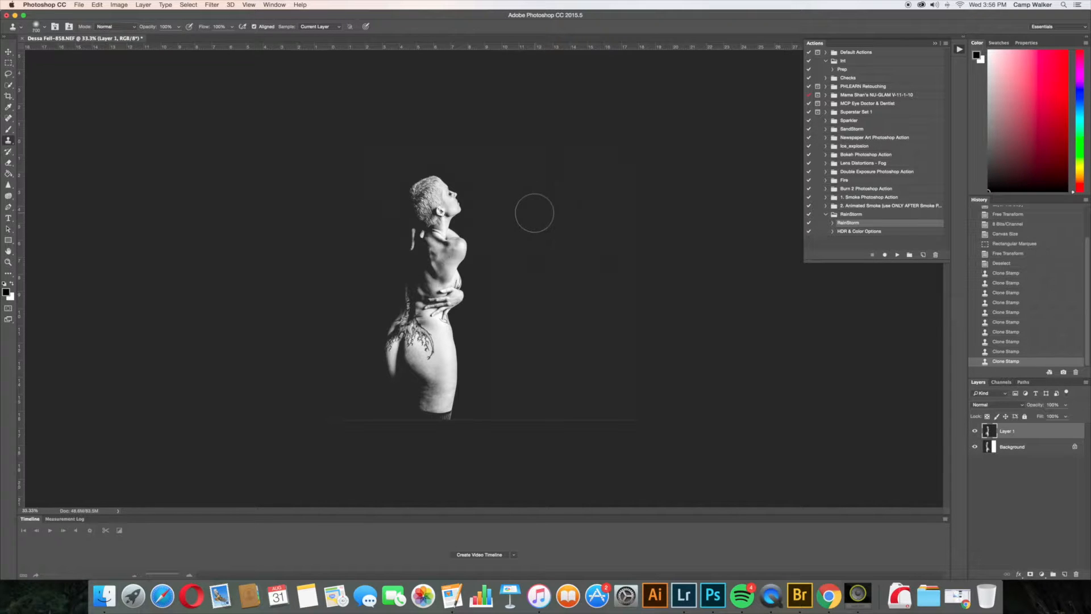
pyautogui.press(']')
pyautogui.press(']')
pyautogui.click(536, 176)
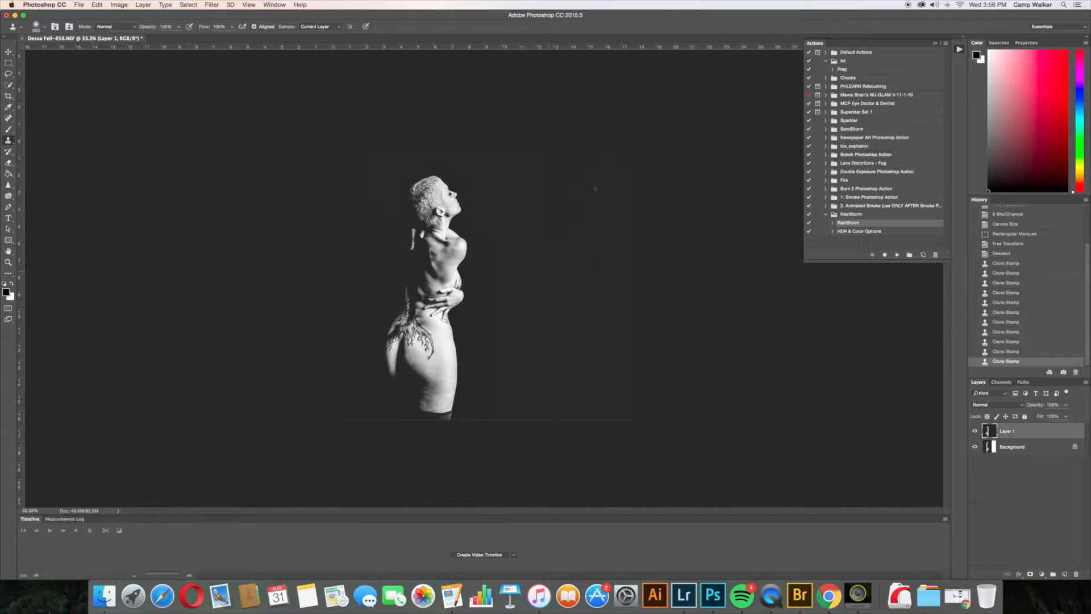
pyautogui.moveTo(637, 277); pyautogui.dragTo(641, 277)
pyautogui.keyDown('alt'); pyautogui.click(531, 165); pyautogui.keyUp('alt')
pyautogui.moveTo(563, 234); pyautogui.dragTo(633, 278)
pyautogui.keyDown('alt'); pyautogui.click(524, 172); pyautogui.keyUp('alt')
pyautogui.moveTo(545, 256)
pyautogui.mouseDown()
pyautogui.moveTo(539, 303)
pyautogui.moveTo(635, 340)
pyautogui.moveTo(600, 275)
pyautogui.mouseUp()
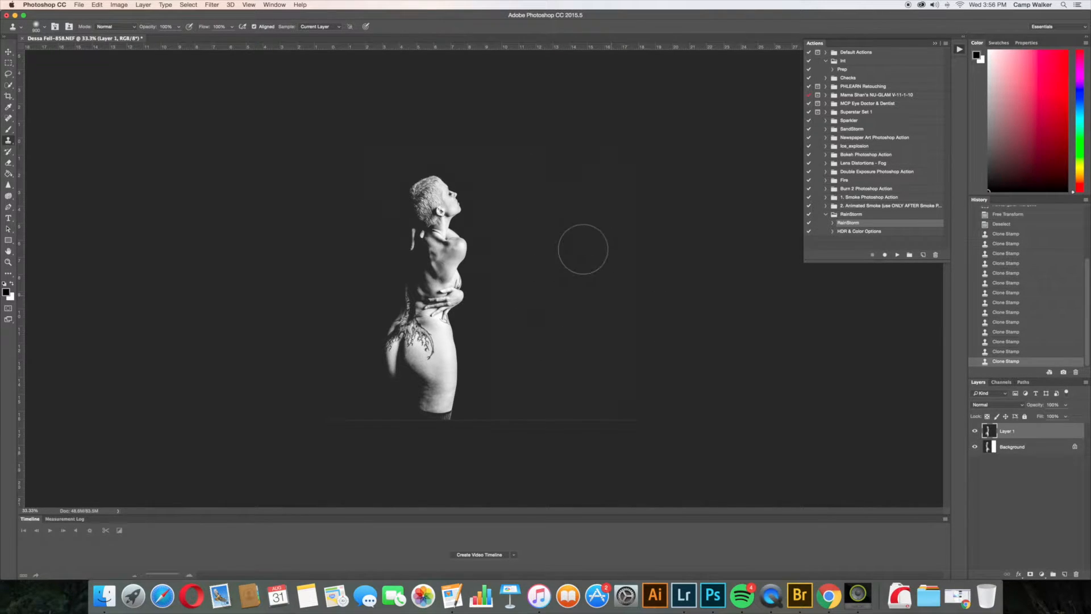
pyautogui.click(604, 269)
pyautogui.keyDown('alt'); pyautogui.click(580, 271); pyautogui.keyUp('alt')
pyautogui.moveTo(555, 315)
pyautogui.mouseDown()
pyautogui.moveTo(541, 368)
pyautogui.moveTo(526, 358)
pyautogui.moveTo(540, 359)
pyautogui.mouseUp()
pyautogui.keyDown('alt'); pyautogui.click(583, 268); pyautogui.keyUp('alt')
# Merge the retouched layer down into the background and add a new layer named area
pyautogui.press('super+e')
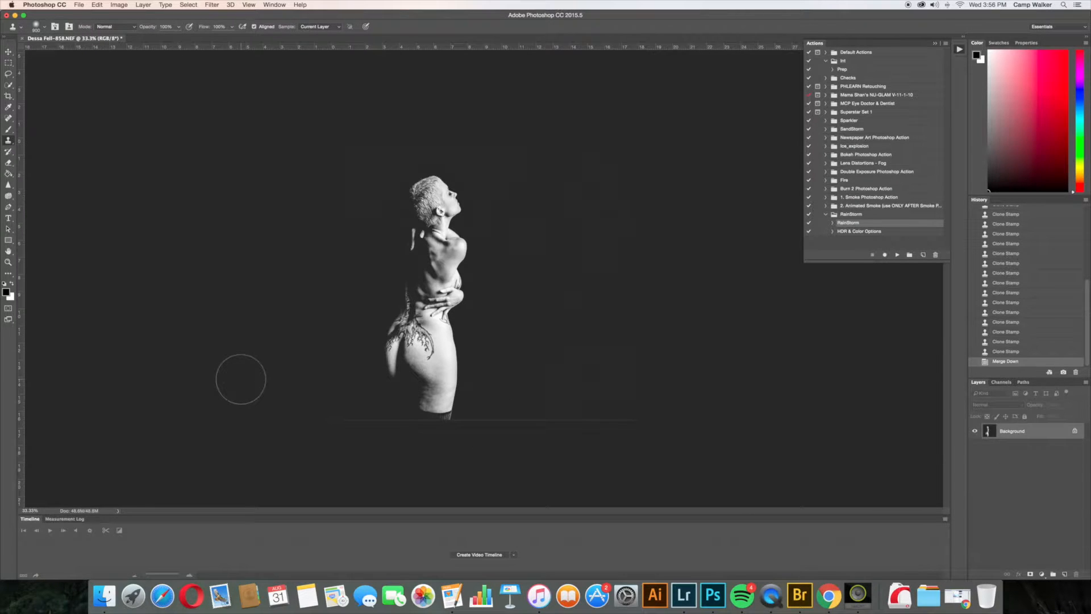
pyautogui.press('super+shift+n')
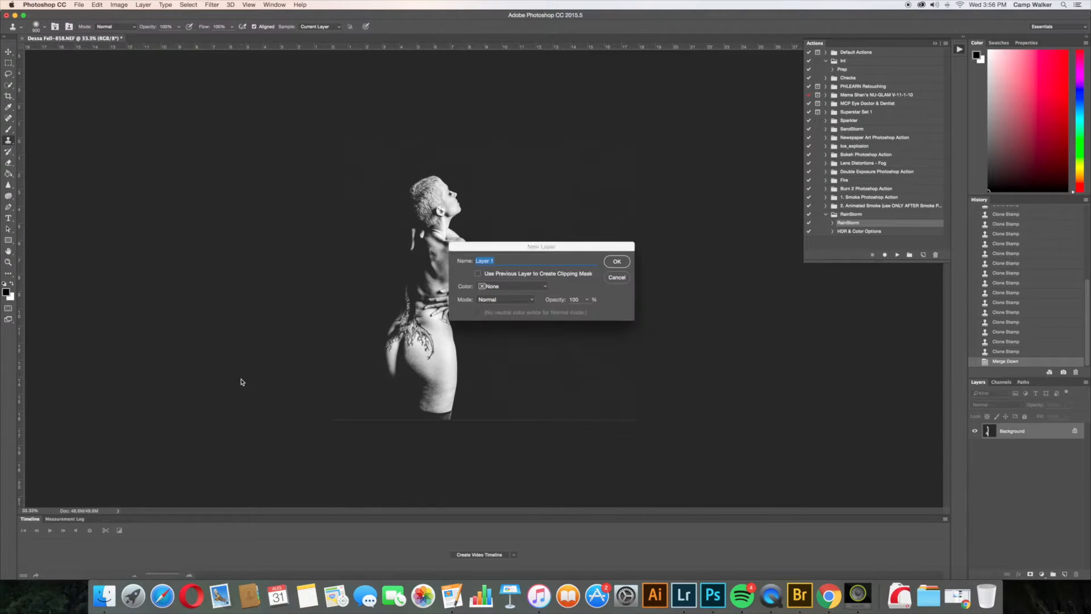
pyautogui.write('area')
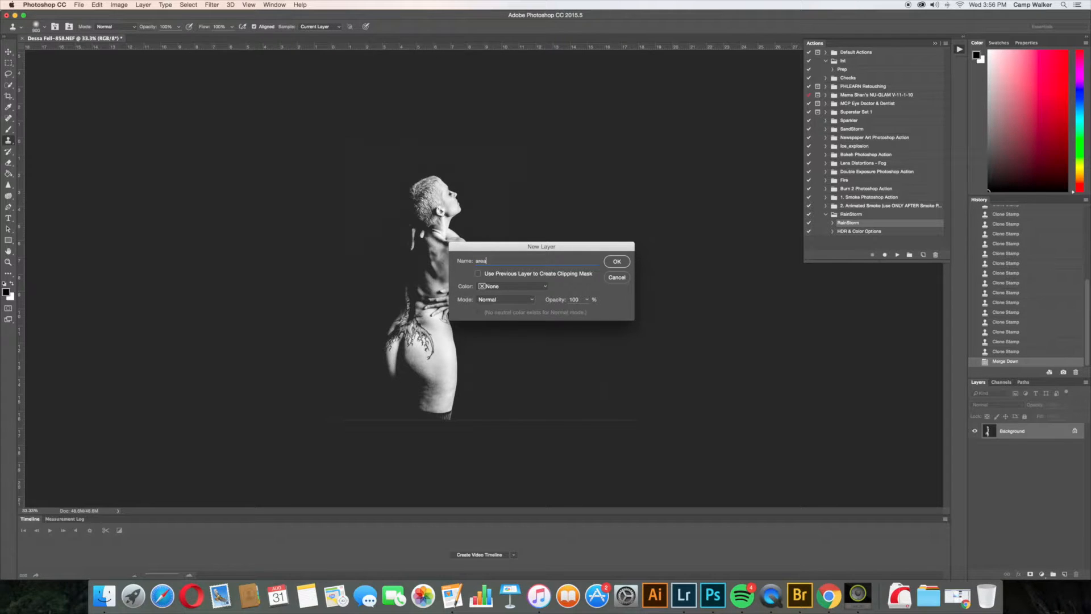
pyautogui.press('Return')
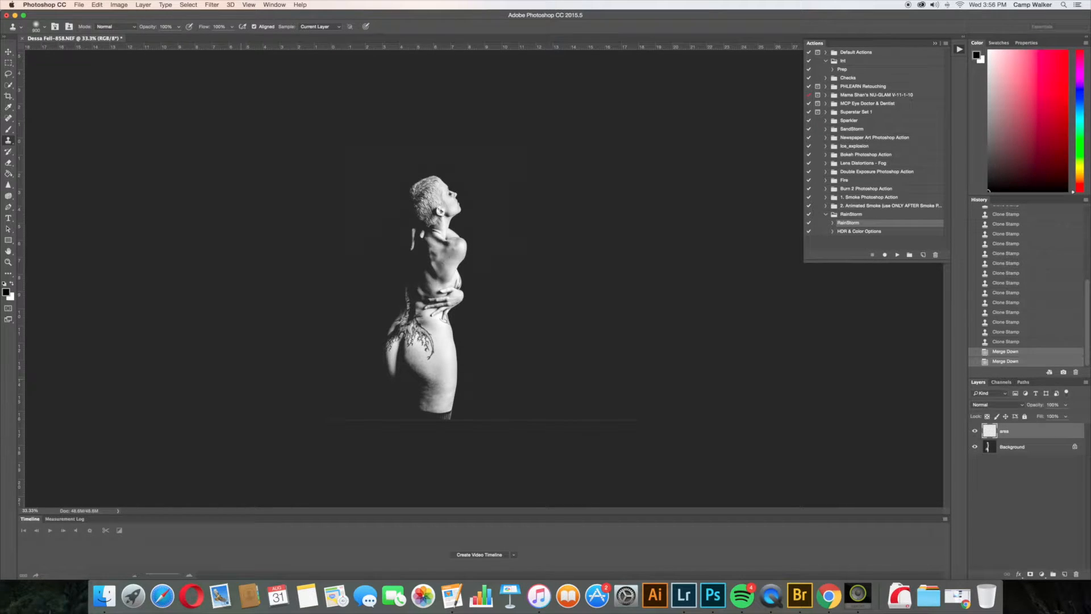
# Paint over the whole figure in red on the area layer with the Brush tool
pyautogui.click(10, 130)
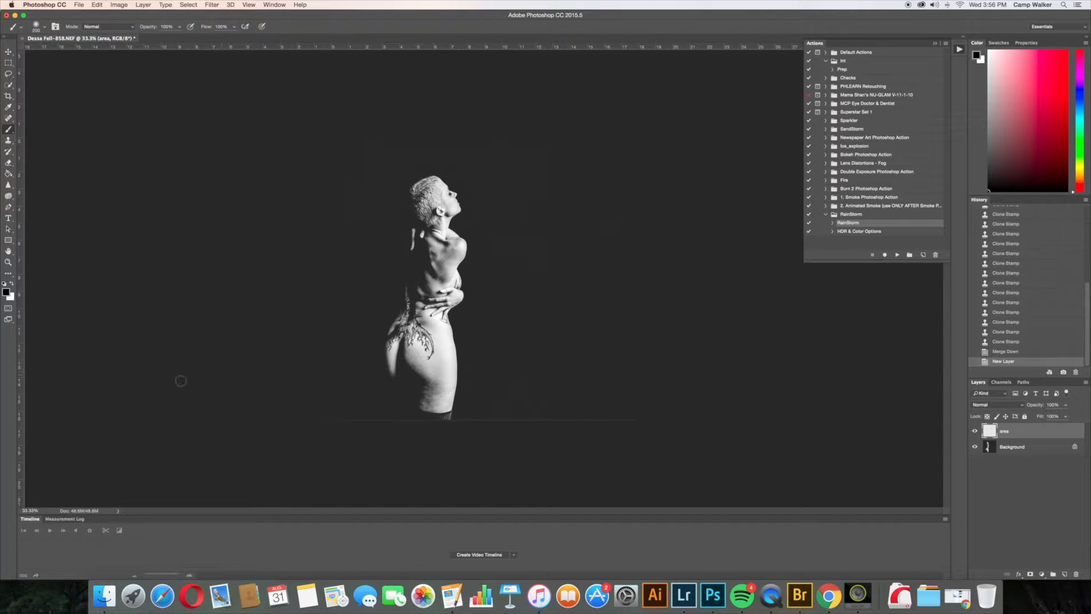
pyautogui.press('x')
pyautogui.click(6, 292)
pyautogui.moveTo(892, 317)
pyautogui.mouseDown()
pyautogui.moveTo(891, 301)
pyautogui.moveTo(891, 329)
pyautogui.mouseUp()
pyautogui.click(969, 289)
pyautogui.moveTo(434, 419)
pyautogui.mouseDown()
pyautogui.moveTo(433, 373)
pyautogui.moveTo(439, 416)
pyautogui.moveTo(420, 376)
pyautogui.moveTo(427, 407)
pyautogui.moveTo(420, 391)
pyautogui.moveTo(414, 415)
pyautogui.moveTo(389, 354)
pyautogui.moveTo(387, 320)
pyautogui.moveTo(400, 306)
pyautogui.moveTo(396, 364)
pyautogui.moveTo(403, 337)
pyautogui.moveTo(416, 385)
pyautogui.moveTo(411, 341)
pyautogui.moveTo(399, 359)
pyautogui.moveTo(410, 270)
pyautogui.moveTo(417, 378)
pyautogui.moveTo(408, 387)
pyautogui.moveTo(404, 377)
pyautogui.moveTo(401, 335)
pyautogui.moveTo(405, 349)
pyautogui.moveTo(416, 324)
pyautogui.moveTo(425, 383)
pyautogui.moveTo(429, 332)
pyautogui.moveTo(443, 383)
pyautogui.moveTo(426, 299)
pyautogui.moveTo(452, 368)
pyautogui.moveTo(453, 379)
pyautogui.moveTo(447, 342)
pyautogui.moveTo(447, 426)
pyautogui.moveTo(432, 387)
pyautogui.mouseUp()
pyautogui.moveTo(421, 311)
pyautogui.mouseDown()
pyautogui.moveTo(412, 235)
pyautogui.moveTo(425, 188)
pyautogui.moveTo(416, 191)
pyautogui.moveTo(435, 189)
pyautogui.moveTo(421, 227)
pyautogui.moveTo(434, 171)
pyautogui.moveTo(452, 198)
pyautogui.moveTo(436, 214)
pyautogui.moveTo(455, 210)
pyautogui.moveTo(420, 270)
pyautogui.moveTo(441, 218)
pyautogui.moveTo(439, 249)
pyautogui.moveTo(442, 230)
pyautogui.moveTo(459, 245)
pyautogui.moveTo(449, 240)
pyautogui.moveTo(458, 254)
pyautogui.moveTo(450, 270)
pyautogui.moveTo(444, 256)
pyautogui.moveTo(438, 265)
pyautogui.moveTo(436, 305)
pyautogui.moveTo(445, 244)
pyautogui.moveTo(462, 244)
pyautogui.moveTo(446, 267)
pyautogui.moveTo(447, 290)
pyautogui.moveTo(448, 274)
pyautogui.moveTo(457, 282)
pyautogui.moveTo(444, 310)
pyautogui.moveTo(460, 291)
pyautogui.moveTo(445, 324)
pyautogui.moveTo(457, 386)
pyautogui.moveTo(449, 425)
pyautogui.mouseUp()
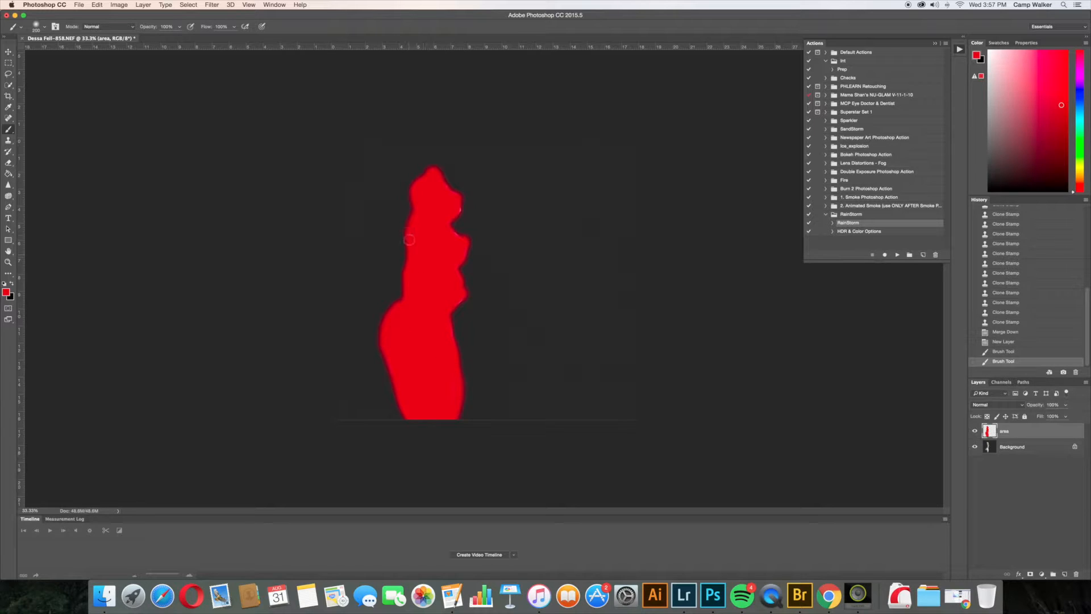
# Refine the red shape on the area layer, erasing excess above and beside the head and painting more red along the figure's chest and arm
pyautogui.moveTo(453, 202); pyautogui.dragTo(455, 210)
pyautogui.press('[')
pyautogui.press('e')
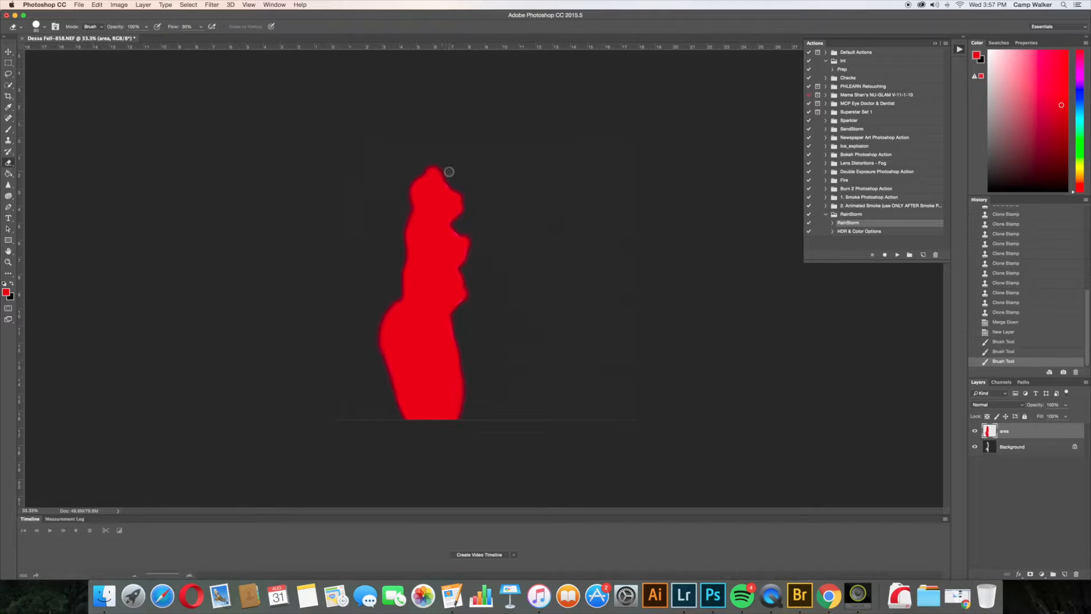
pyautogui.moveTo(433, 170); pyautogui.dragTo(426, 164)
pyautogui.press(']')
pyautogui.moveTo(436, 168); pyautogui.dragTo(446, 179)
pyautogui.press('b')
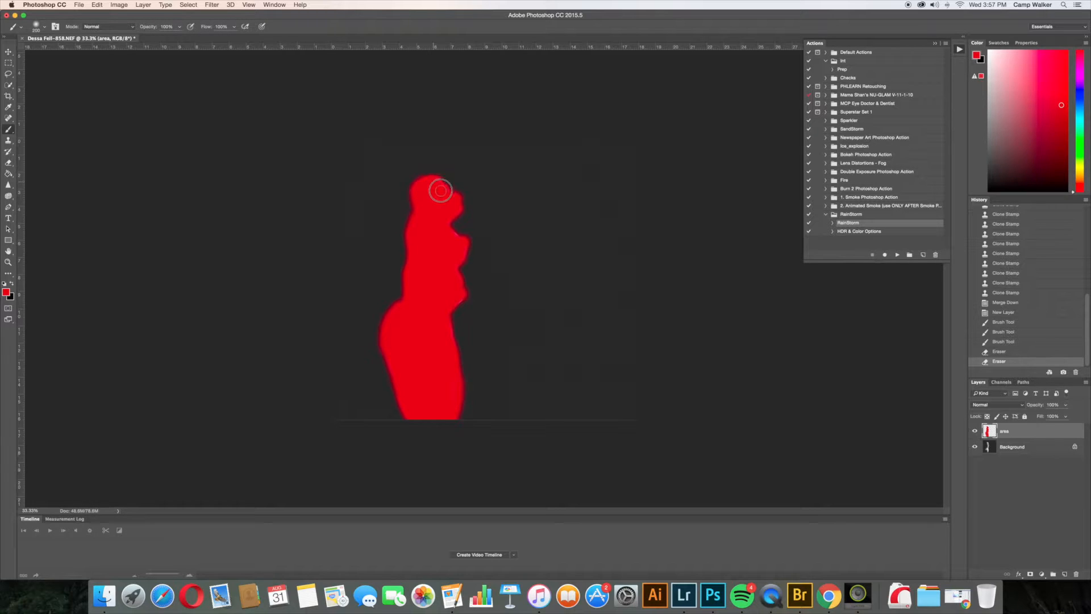
pyautogui.moveTo(444, 229); pyautogui.dragTo(460, 248)
# Switch to the Move tool and run the RainStorm action, continuing past the unavailable Select command
pyautogui.click(9, 63)
pyautogui.click(10, 53)
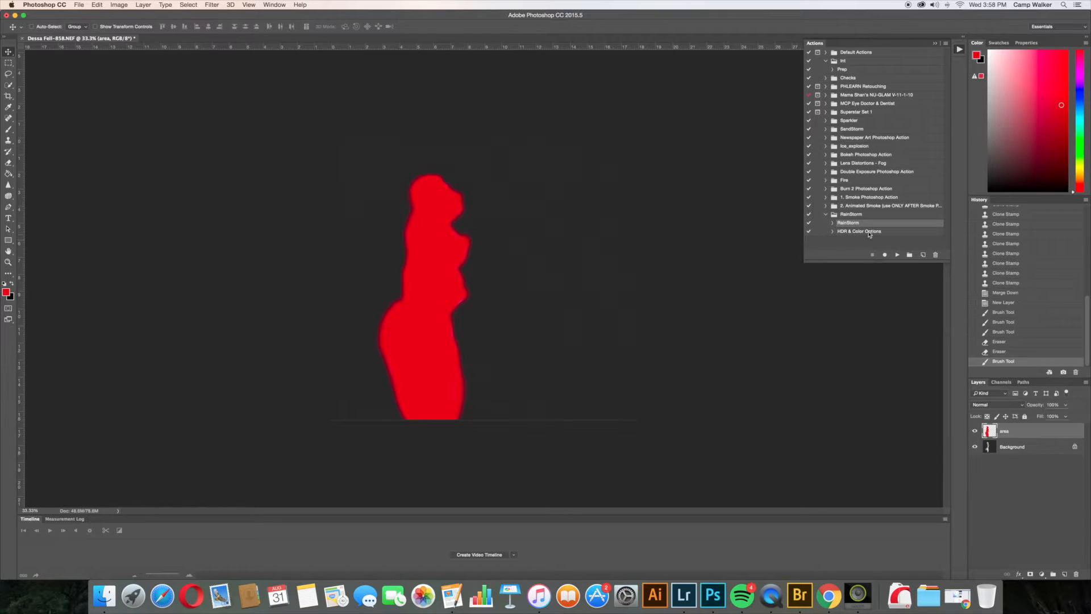
pyautogui.click(897, 255)
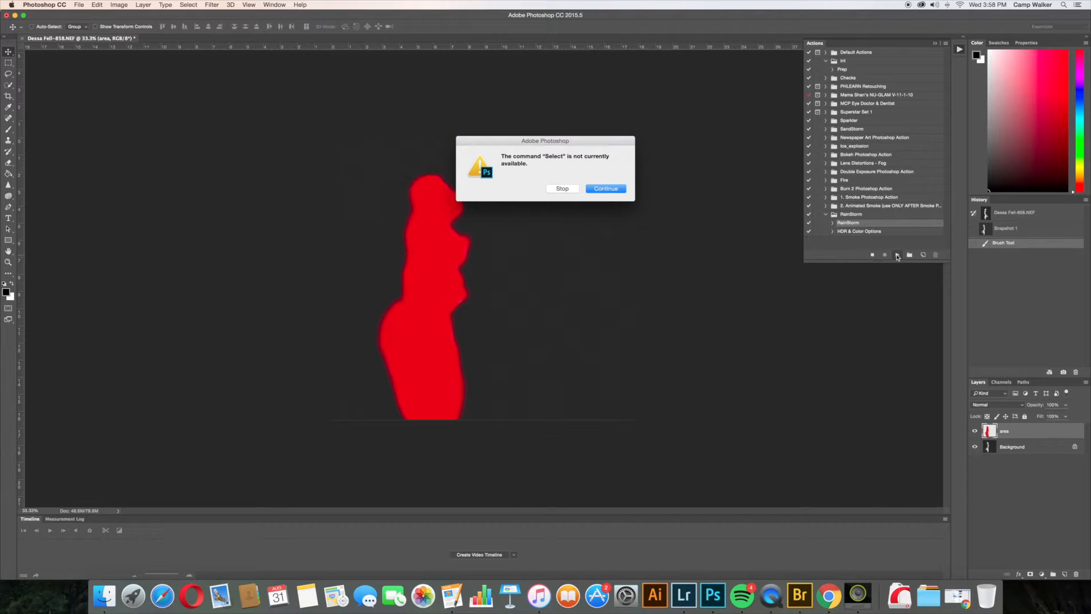
pyautogui.click(607, 188)
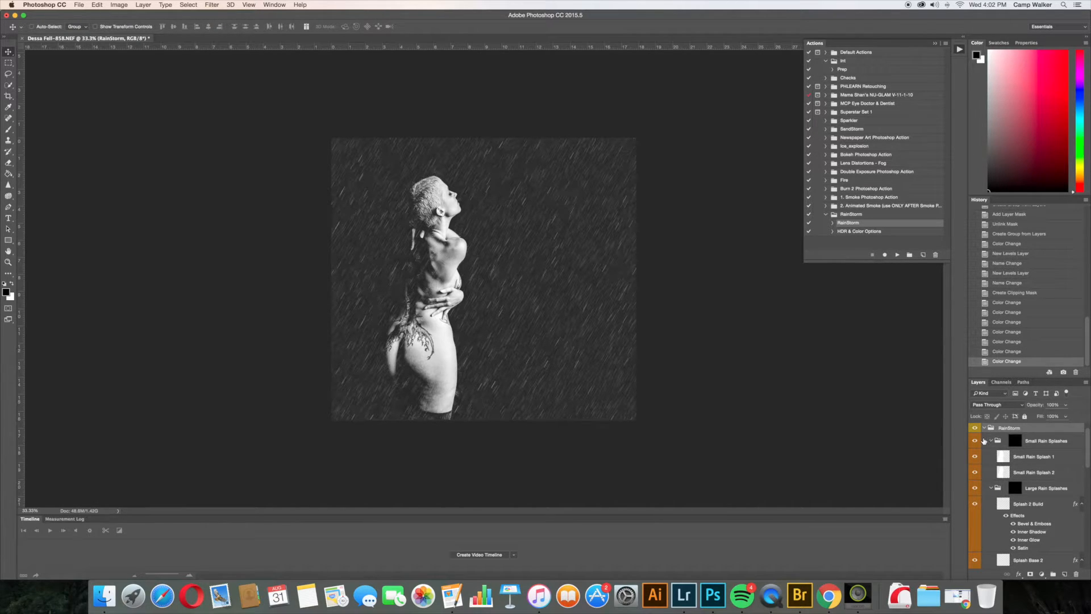
# Collapse the Small Rain Splashes, Large Rain Splashes, Small Rain Hits Splashes, Large Front Rain Drops and Rain Mist groups inside RainStorm
pyautogui.scroll(-1, 994, 451)
pyautogui.scroll(-1, 992, 445)
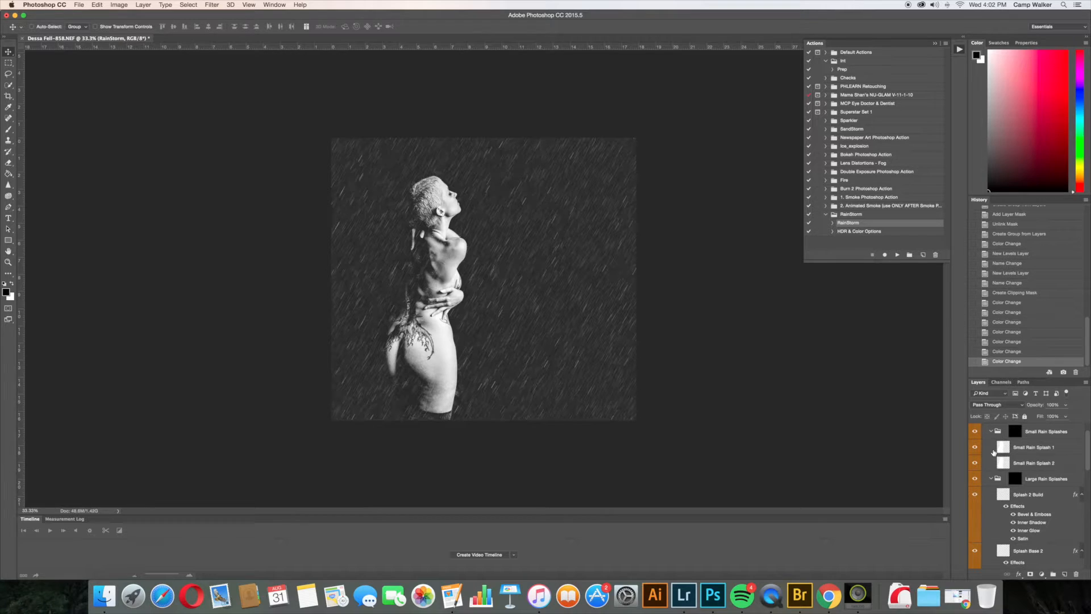
pyautogui.scroll(3, 989, 451)
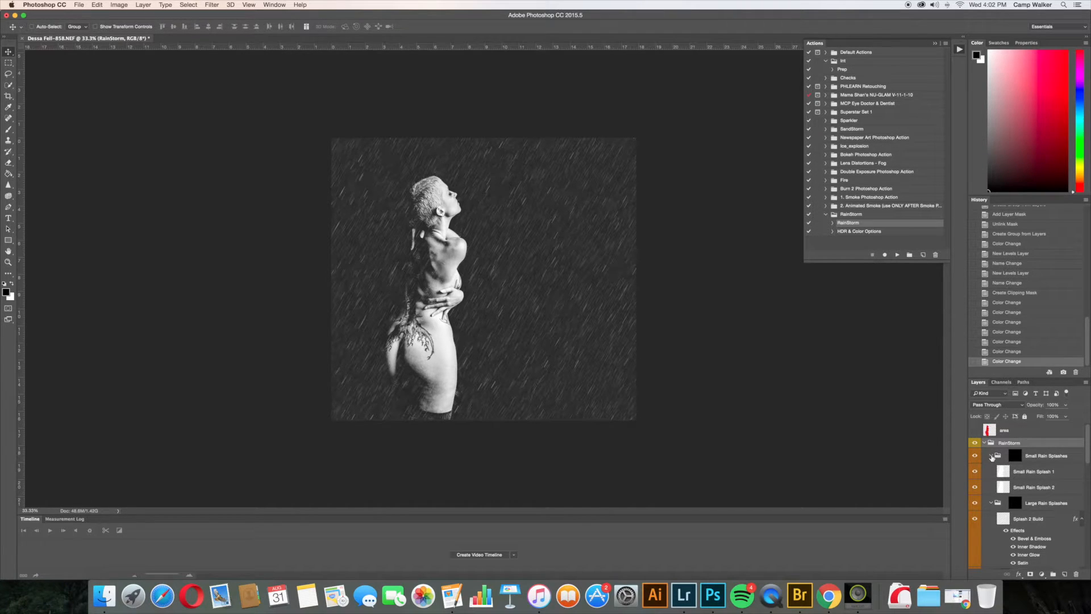
pyautogui.click(992, 456)
pyautogui.click(991, 471)
pyautogui.click(992, 488)
pyautogui.scroll(-1, 992, 500)
pyautogui.click(991, 499)
pyautogui.scroll(-3, 991, 501)
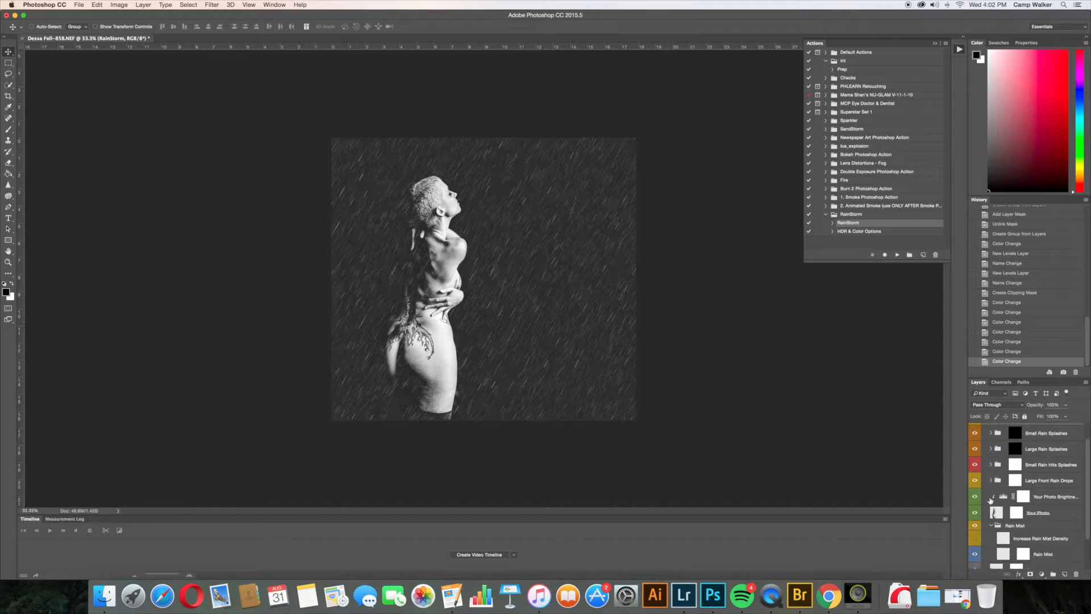
pyautogui.scroll(-2, 991, 503)
pyautogui.click(991, 492)
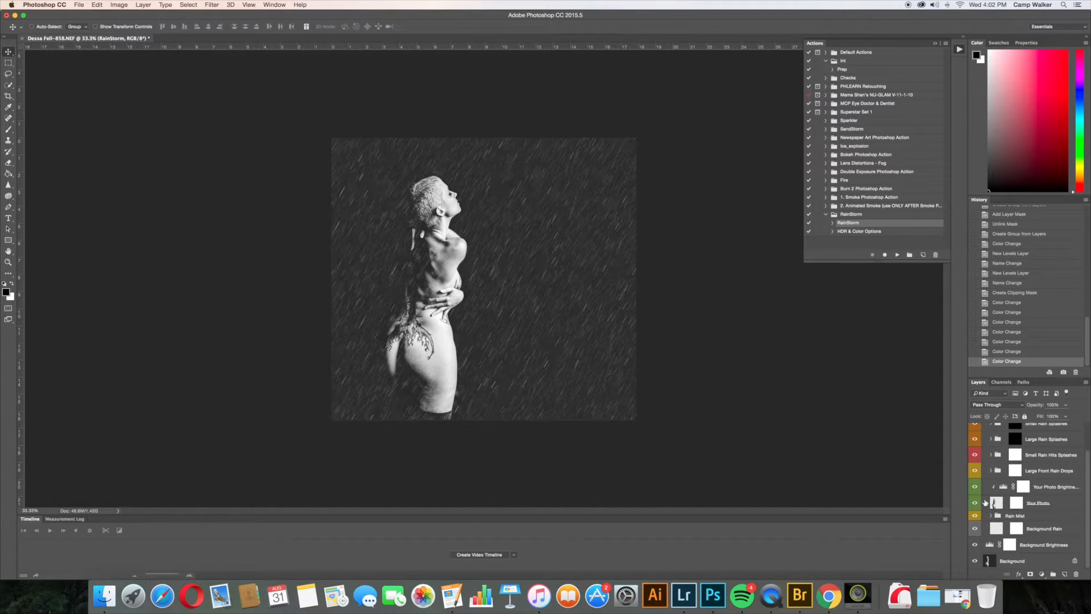
# Expand Small Rain Splashes and toggle the visibility of the RainStorm layers and groups to examine what each contributes to the rain
pyautogui.scroll(2, 995, 503)
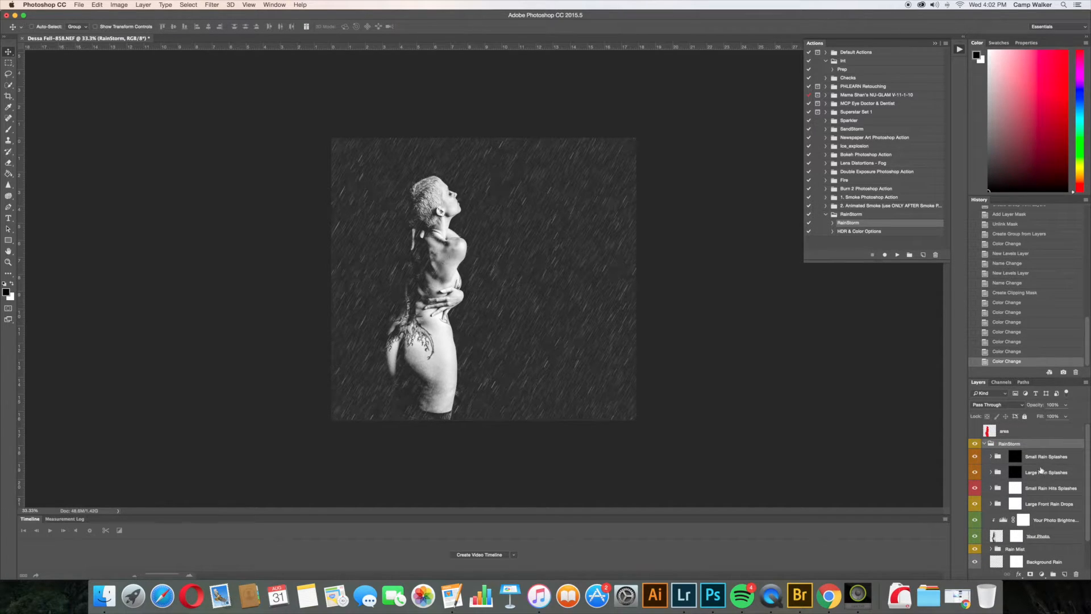
pyautogui.scroll(-2, 1041, 503)
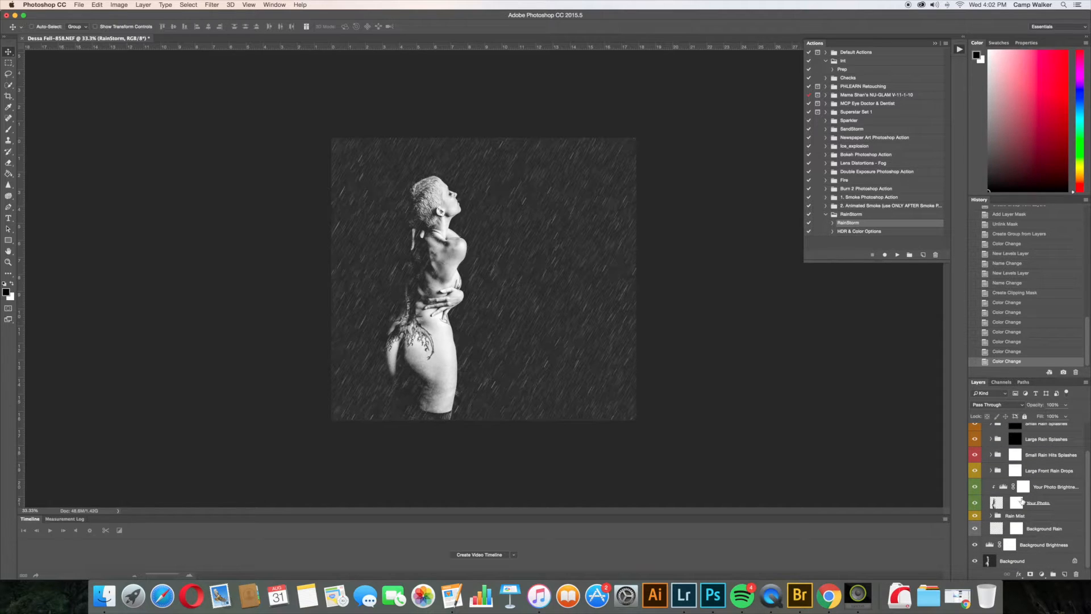
pyautogui.scroll(2, 1022, 501)
pyautogui.click(991, 457)
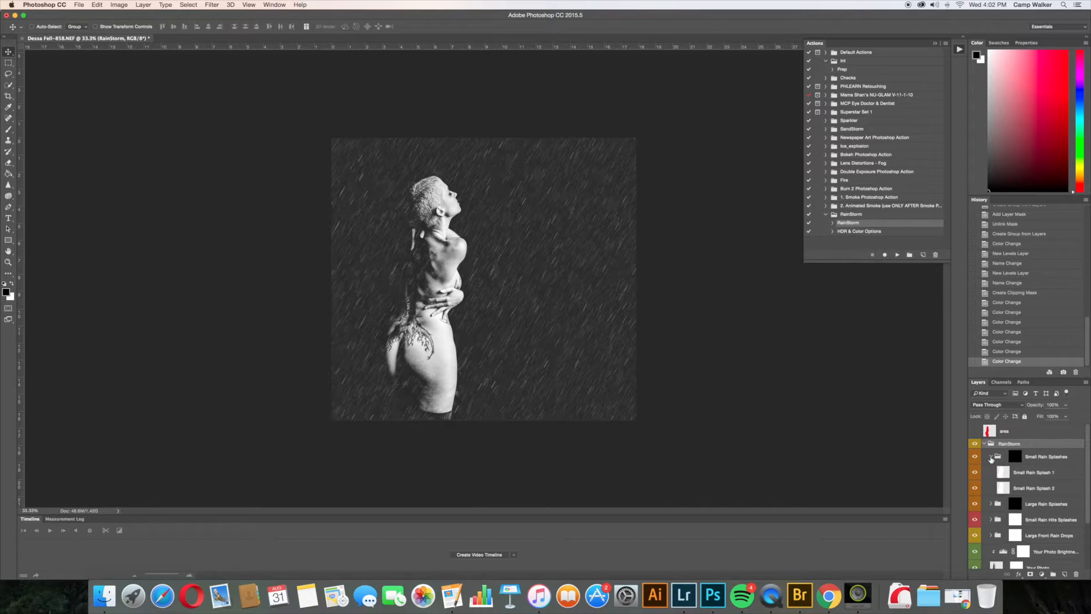
pyautogui.click(974, 458)
pyautogui.click(974, 472)
pyautogui.scroll(-1, 977, 504)
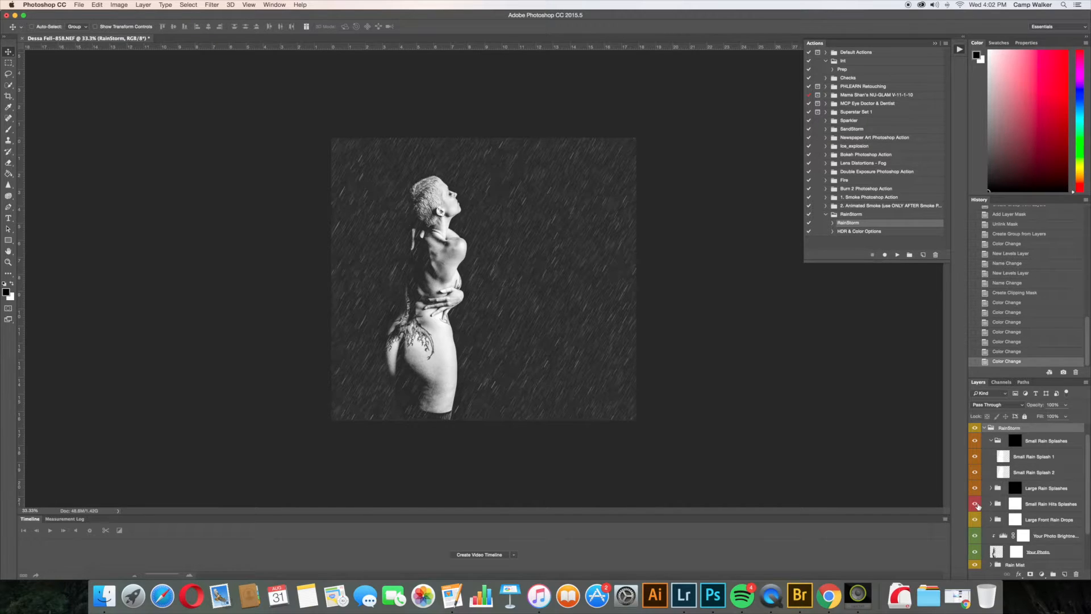
pyautogui.scroll(-1, 978, 505)
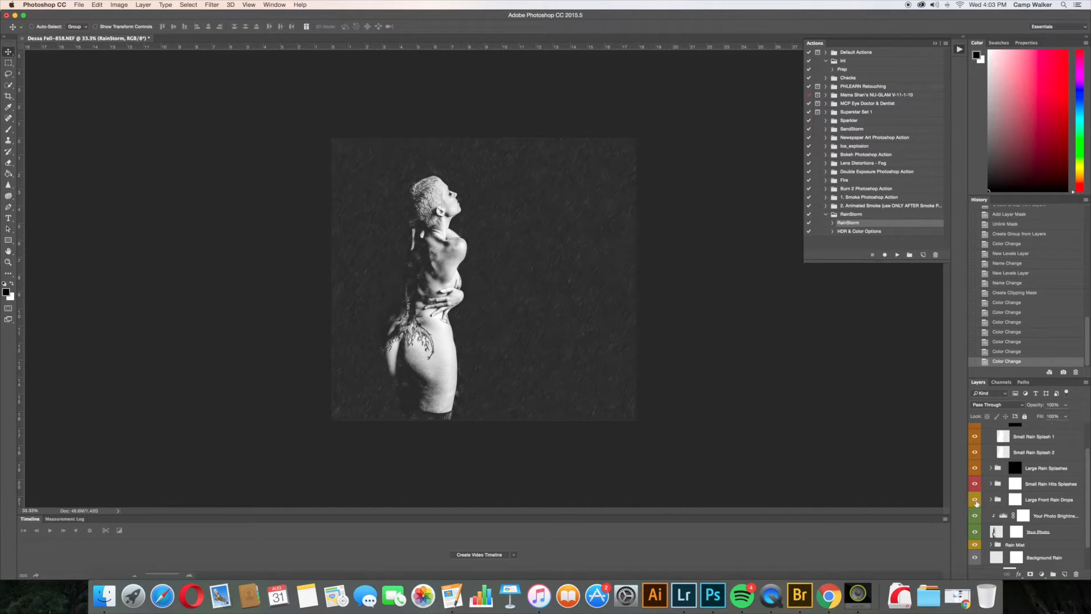
# Hide the Your Photo layer inside the RainStorm group
pyautogui.scroll(-2, 976, 501)
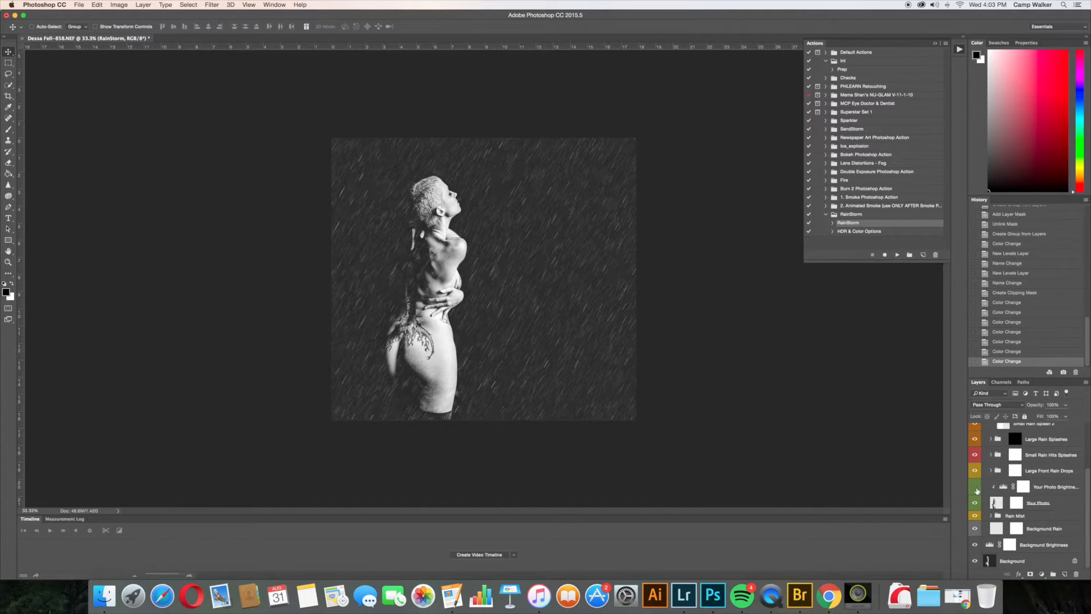
pyautogui.click(975, 491)
pyautogui.scroll(3, 975, 500)
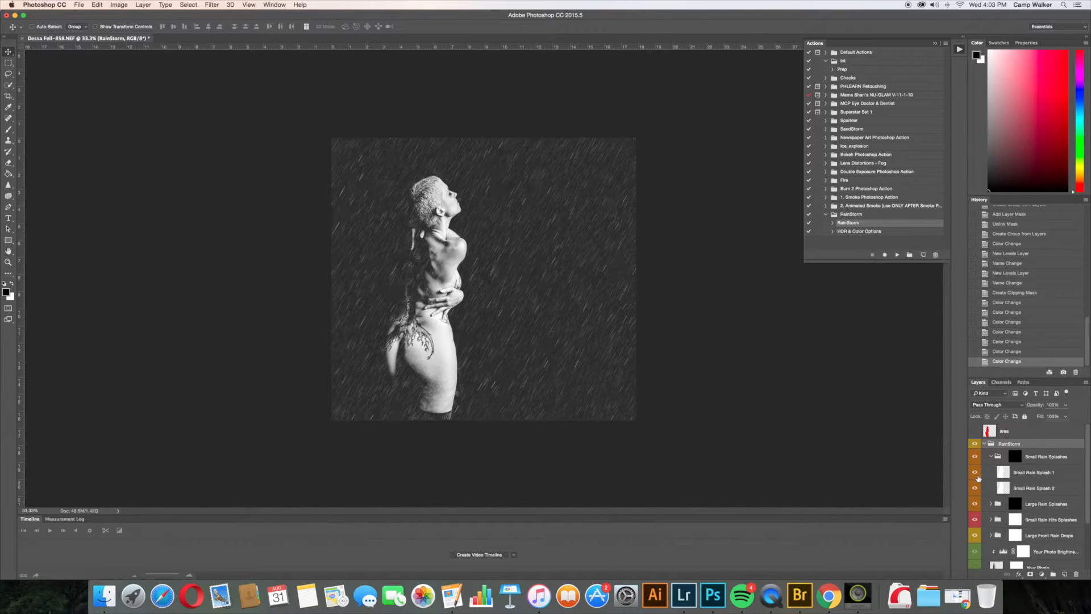
pyautogui.scroll(-3, 1020, 472)
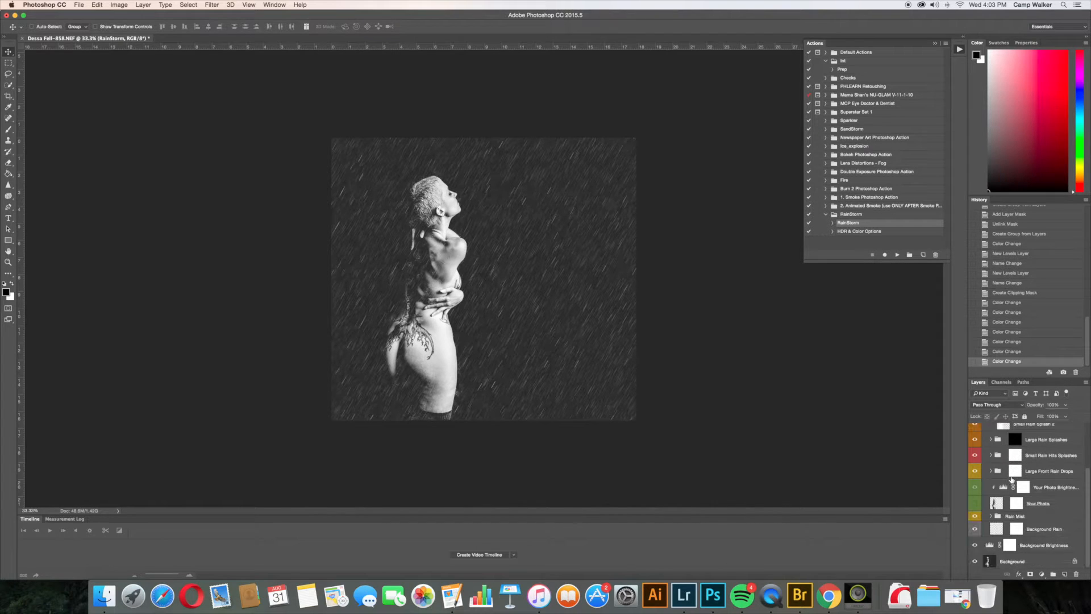
# Collapse the RainStorm group and merge all layers from area down to Background into one
pyautogui.scroll(4, 1003, 486)
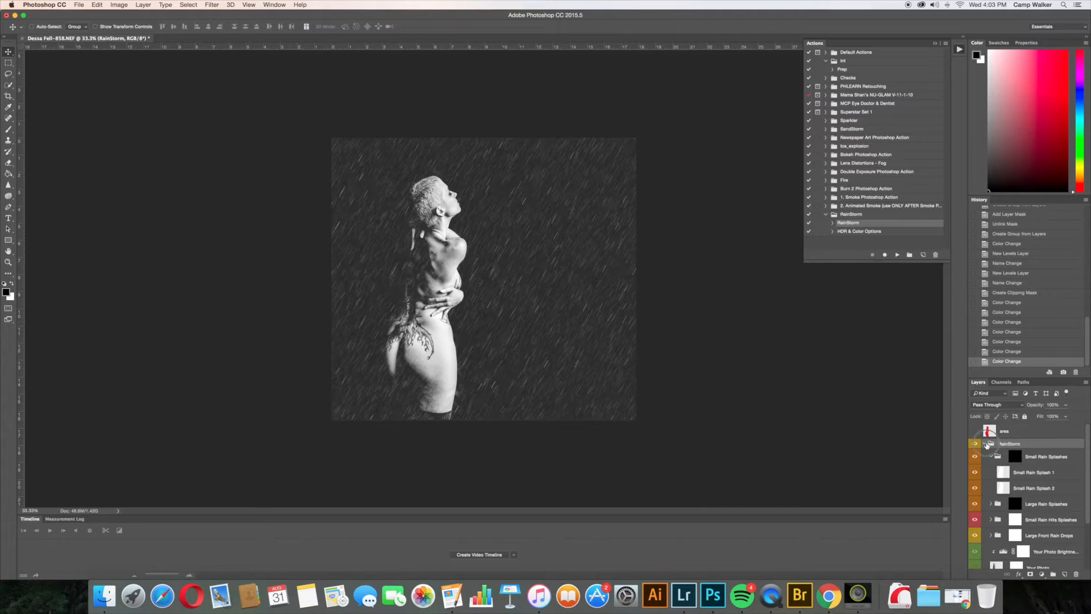
pyautogui.click(985, 444)
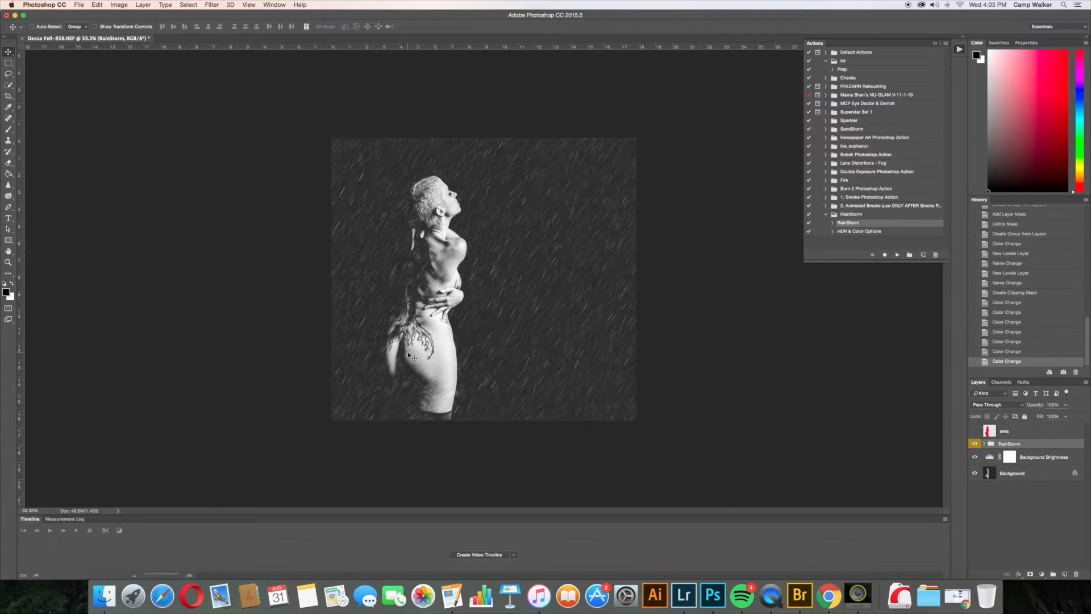
pyautogui.click(1051, 431)
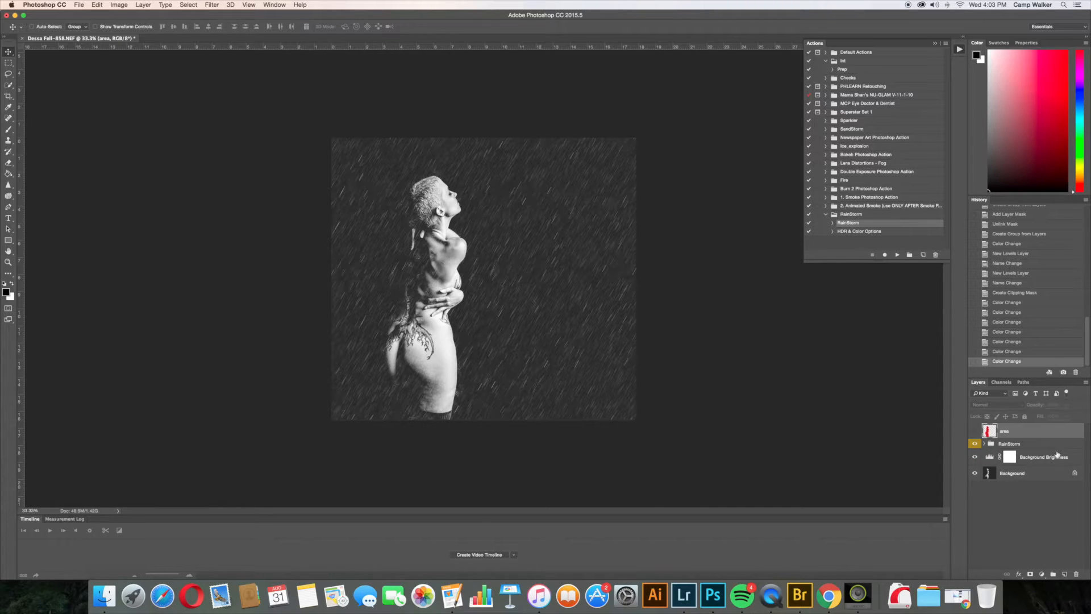
pyautogui.keyDown('shift'); pyautogui.click(1038, 475); pyautogui.keyUp('shift')
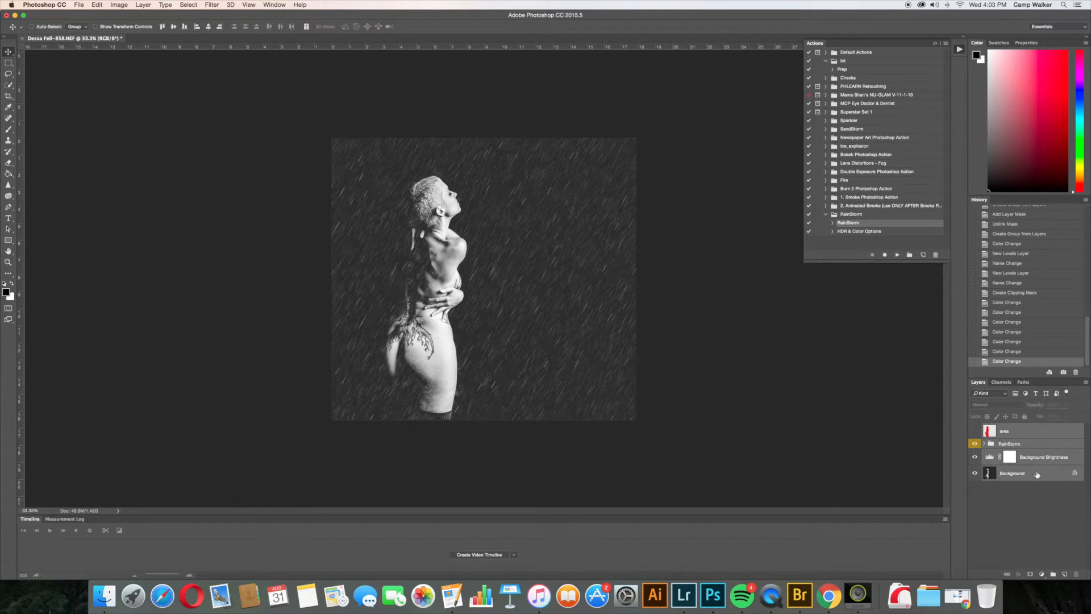
pyautogui.press('super+e')
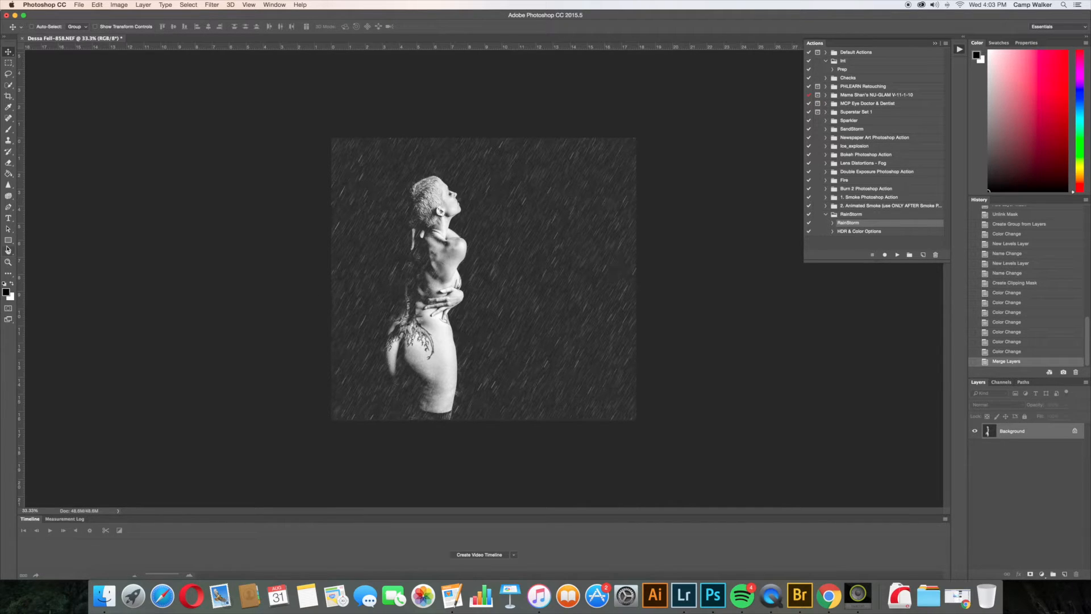
# Fit the image to the window and run the HDR & Color Options action, continuing past every unavailable Select command
pyautogui.doubleClick(9, 251)
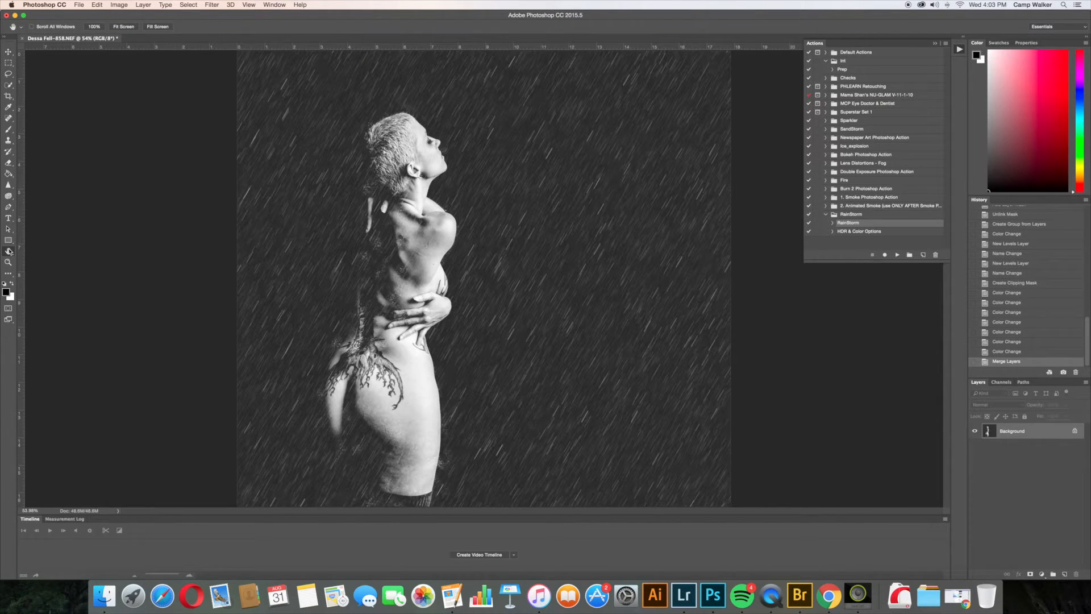
pyautogui.click(865, 232)
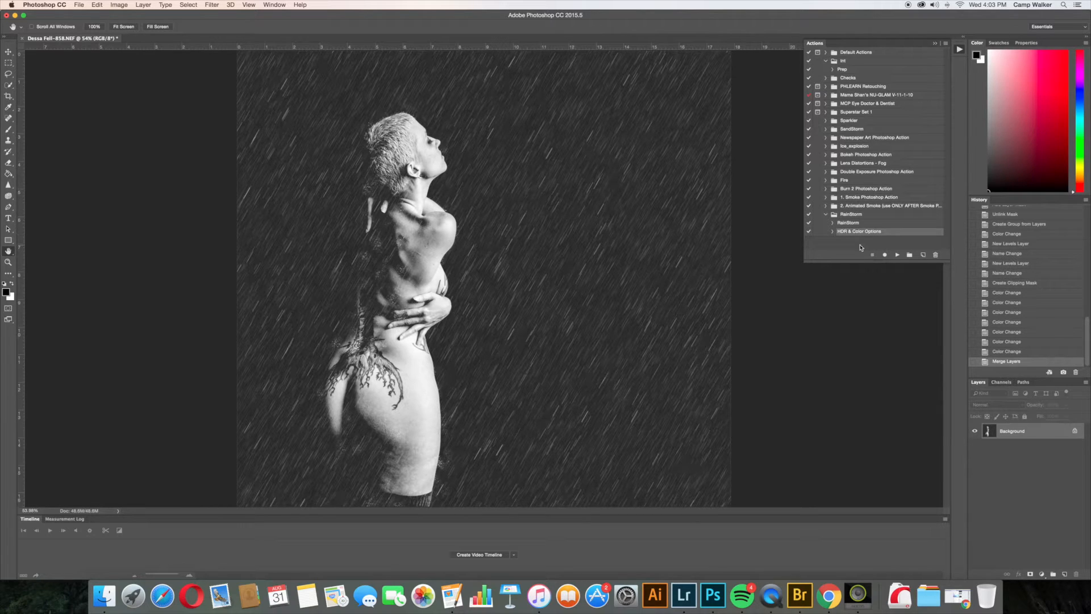
pyautogui.click(898, 256)
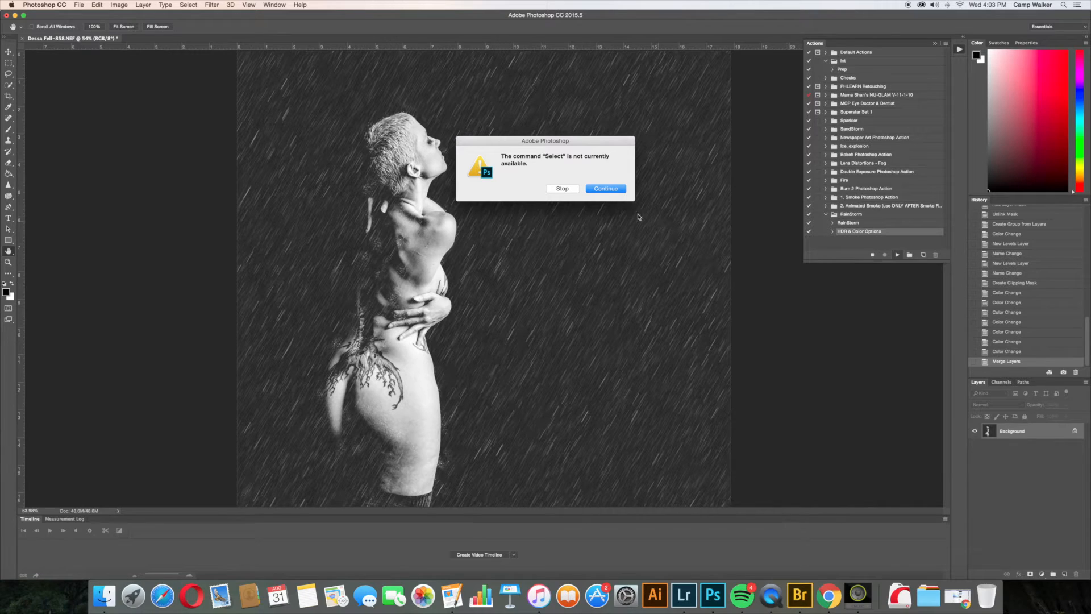
pyautogui.click(593, 193)
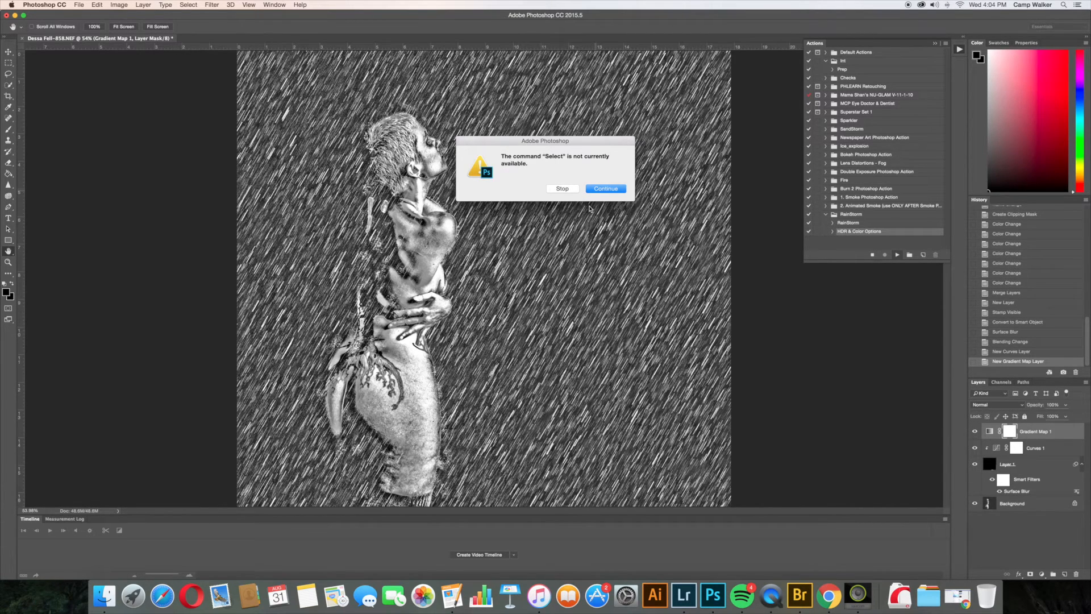
pyautogui.click(600, 189)
pyautogui.press('Return')
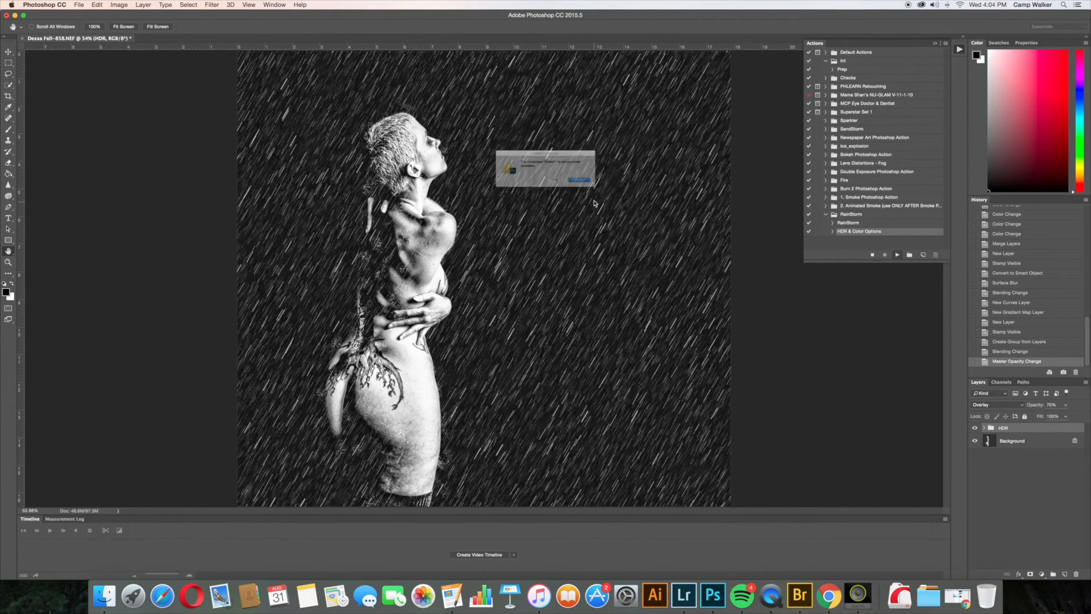
pyautogui.press('Return')
pyautogui.click(600, 190)
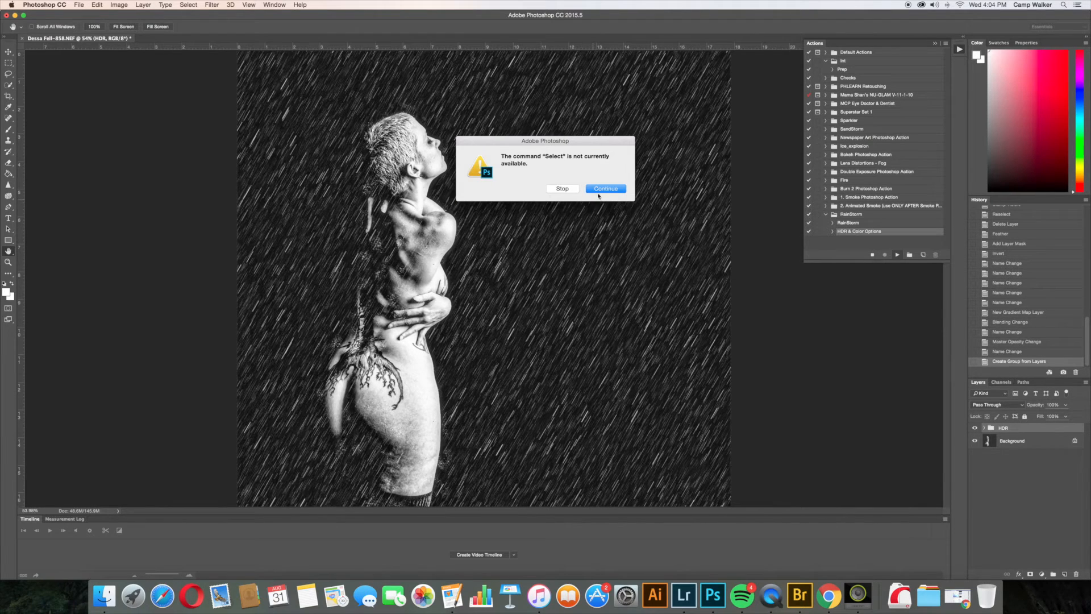
pyautogui.press('Return')
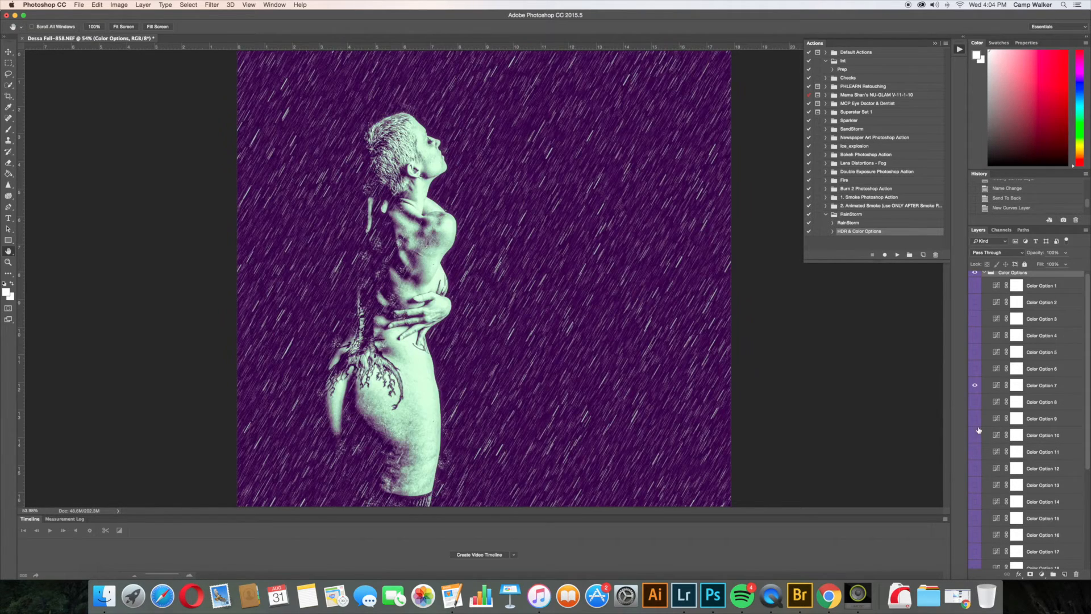
# Toggle the Color Options group's visibility to compare the image with and without the color effect
pyautogui.click(975, 277)
pyautogui.click(975, 277)
pyautogui.click(975, 277)
pyautogui.click(974, 277)
# Show Color Option 1 through 4 and hide Color Option 7, finishing with the whole Color Options group hidden
pyautogui.click(975, 289)
pyautogui.click(975, 305)
pyautogui.click(976, 322)
pyautogui.click(975, 339)
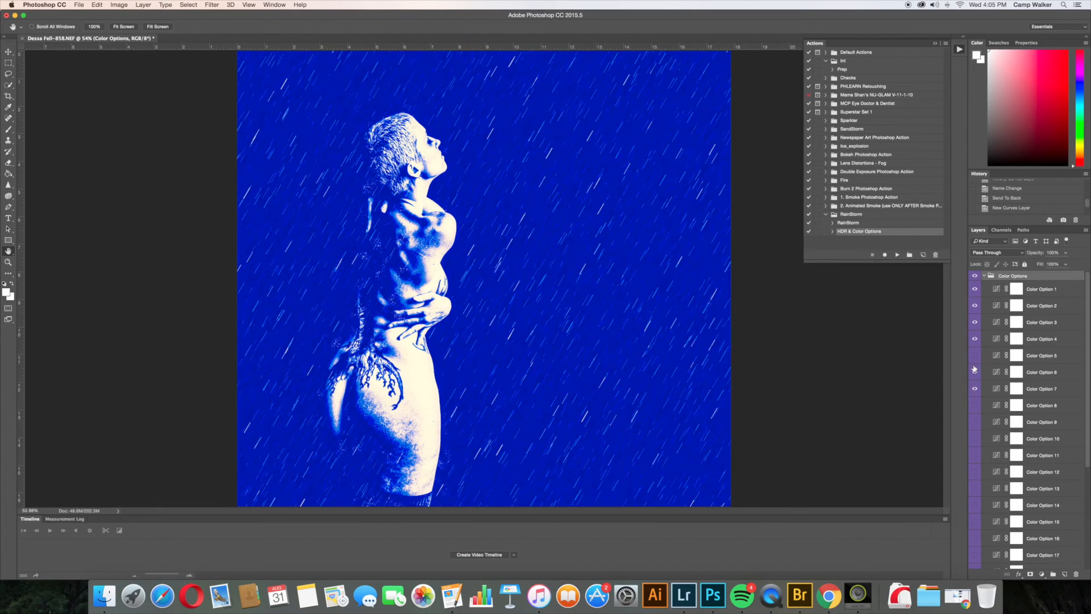
pyautogui.click(975, 389)
pyautogui.click(974, 277)
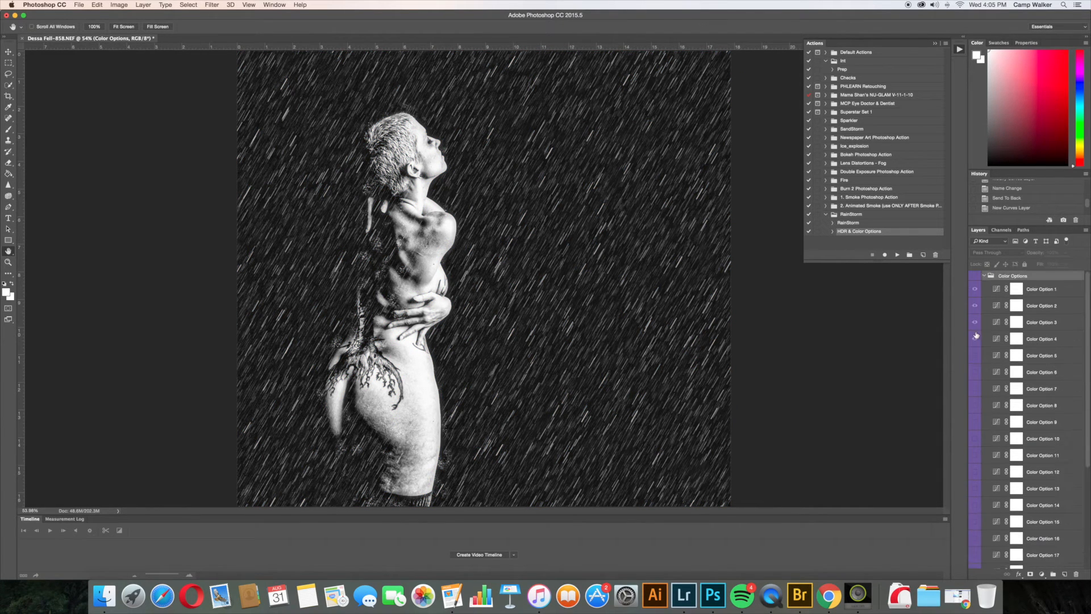
# Collapse the Color Options group and expand HDR, hiding it to compare the image without the HDR effect
pyautogui.click(985, 276)
pyautogui.click(985, 276)
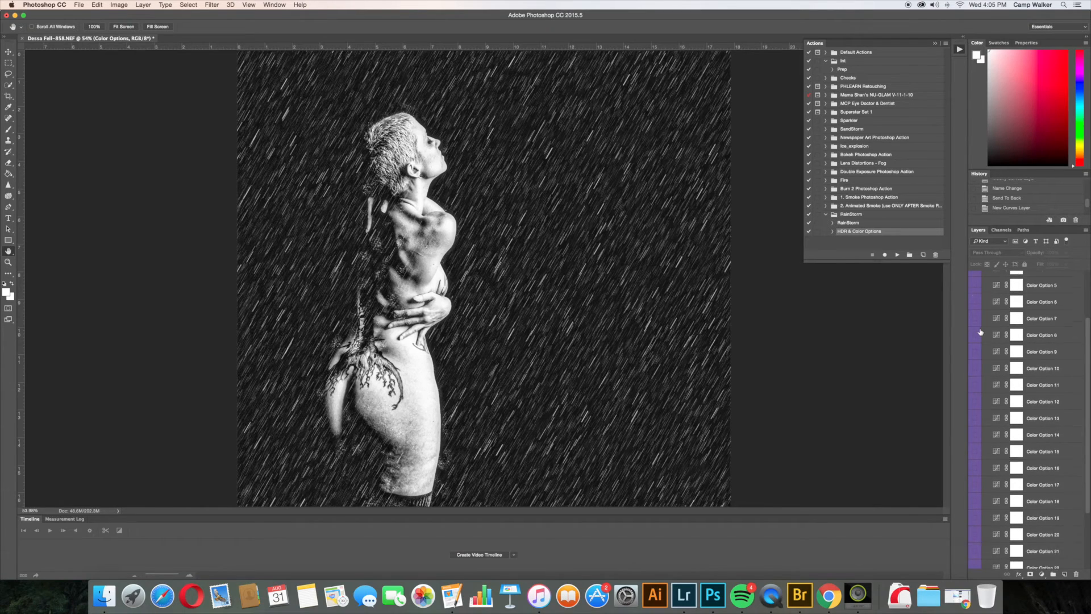
pyautogui.scroll(2, 1018, 369)
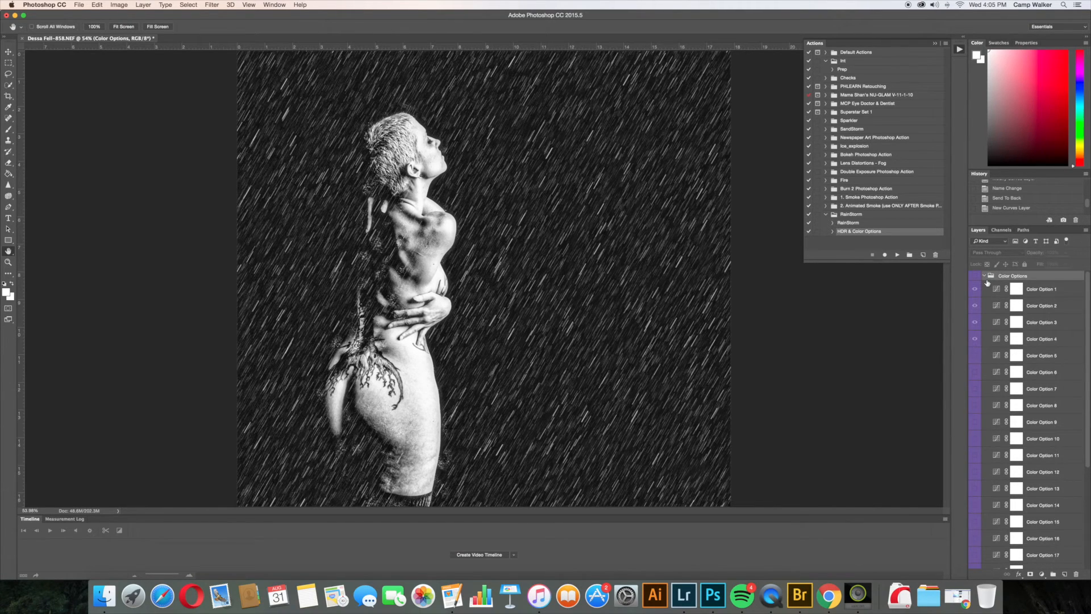
pyautogui.click(984, 276)
pyautogui.click(984, 286)
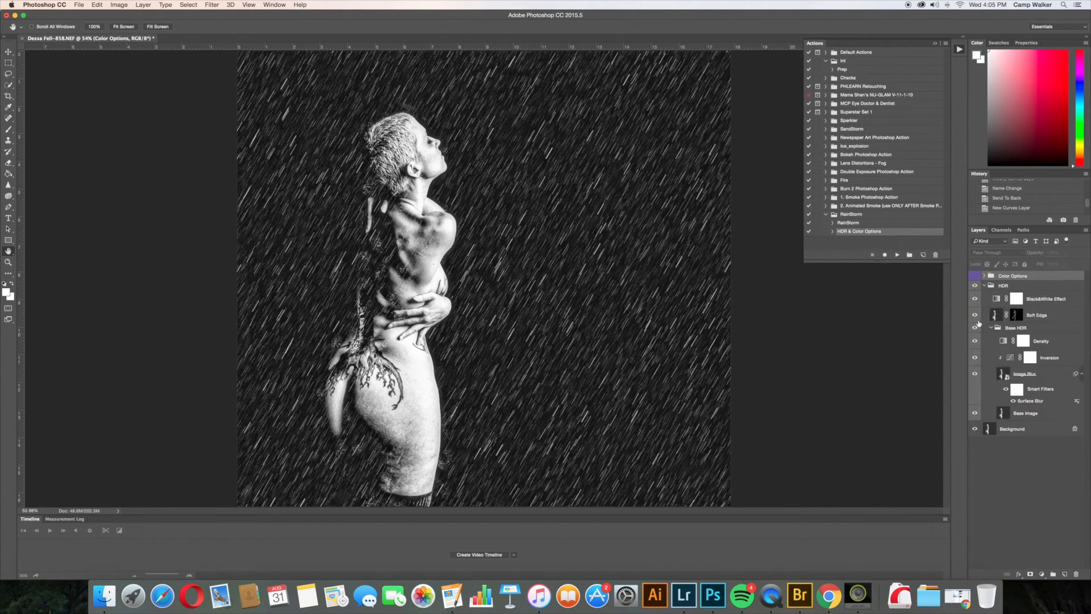
pyautogui.click(973, 286)
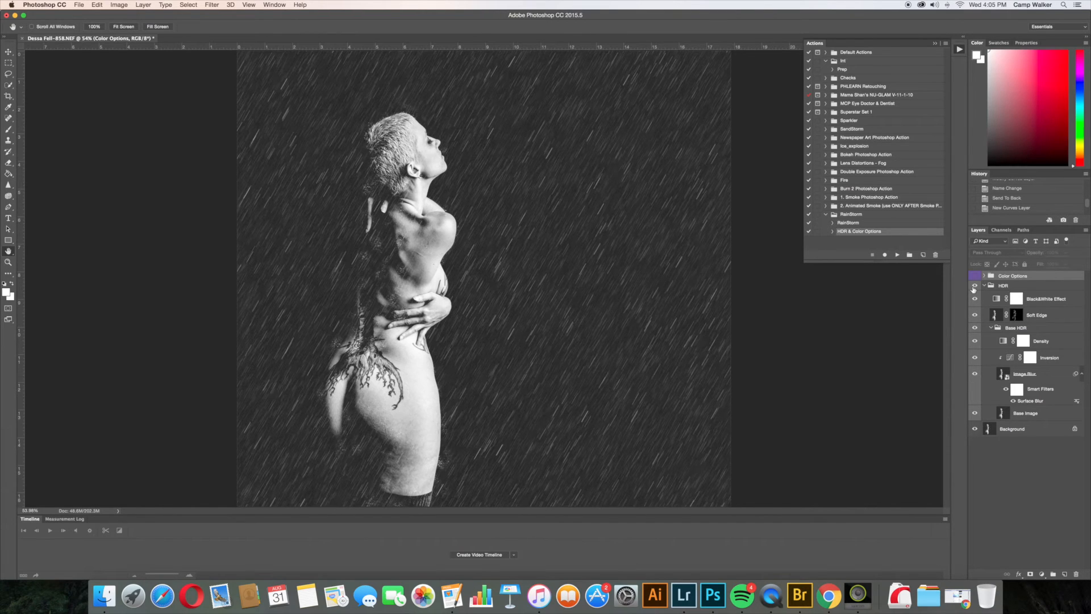
# Toggle the HDR group's visibility to compare the image with and without the effect, leaving it shown
pyautogui.click(973, 286)
pyautogui.click(974, 286)
pyautogui.click(973, 286)
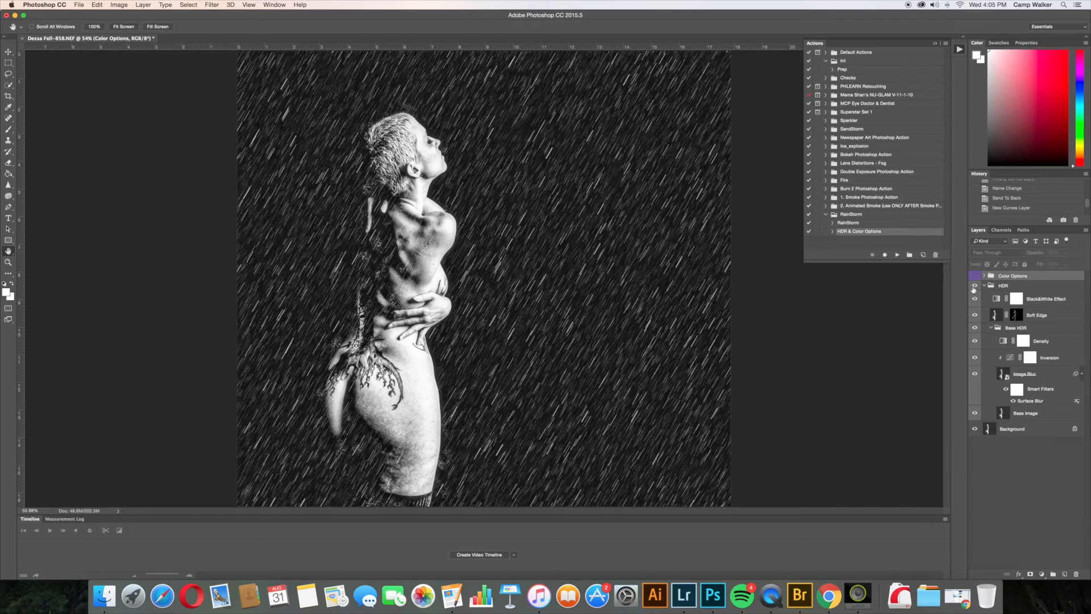
# Hide the Black&White Effect and Soft Edge layers and the Base HDR group inside HDR
pyautogui.moveTo(974, 304); pyautogui.dragTo(974, 336)
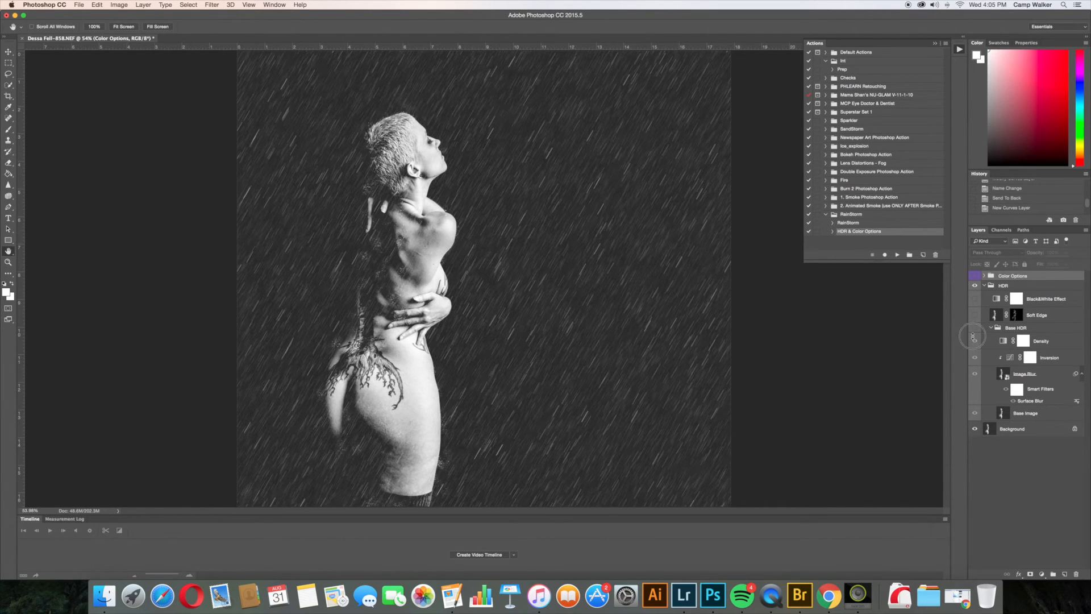
pyautogui.click(974, 330)
pyautogui.click(974, 329)
# Show and expand the Color Options group and try its opacity slider, leaving the opacity at 100%
pyautogui.click(975, 277)
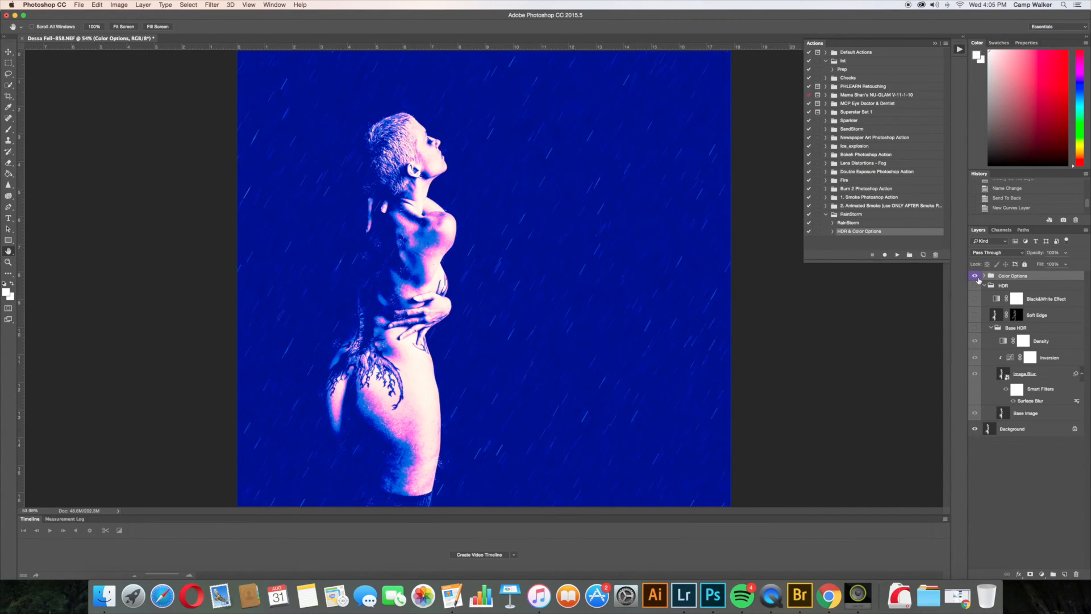
pyautogui.click(984, 276)
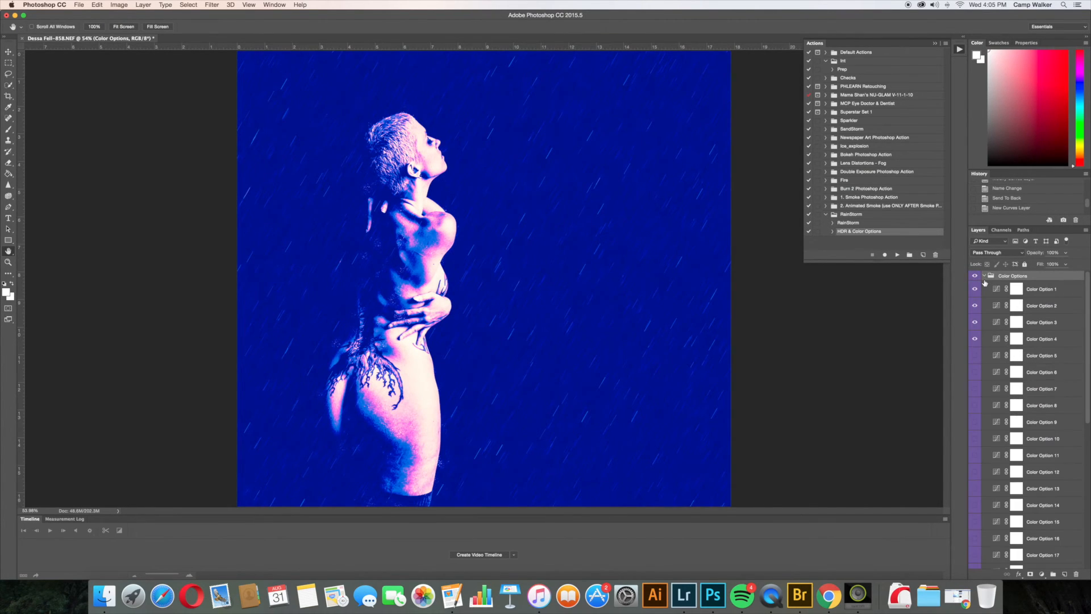
pyautogui.click(1066, 253)
pyautogui.moveTo(1068, 263)
pyautogui.mouseDown()
pyautogui.moveTo(1030, 264)
pyautogui.moveTo(1065, 264)
pyautogui.mouseUp()
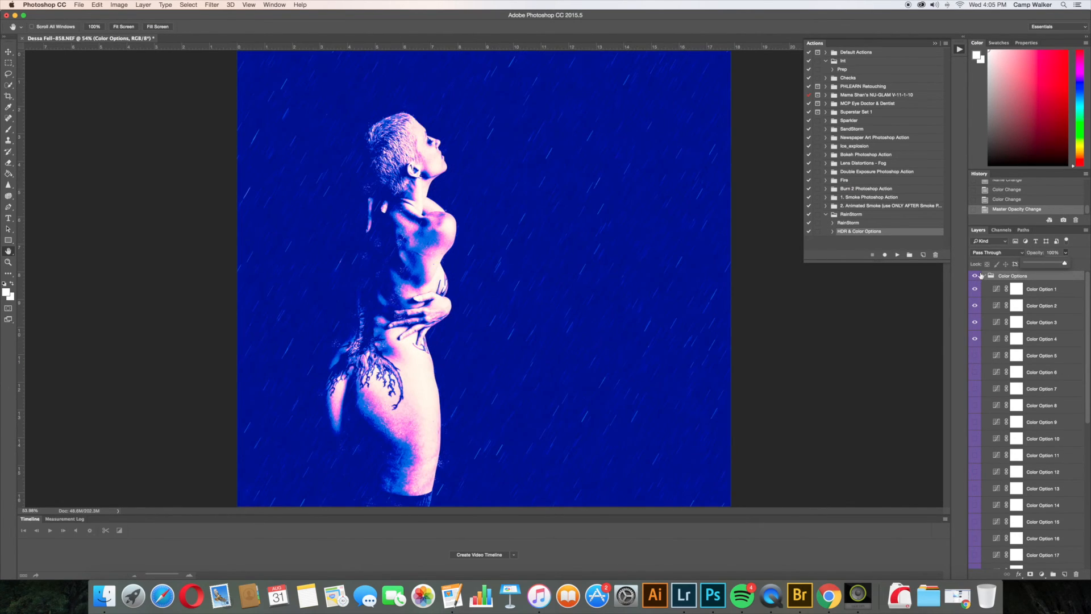
# Collapse and hide the Color Options group, collapse the HDR group, and select Color Options
pyautogui.click(983, 276)
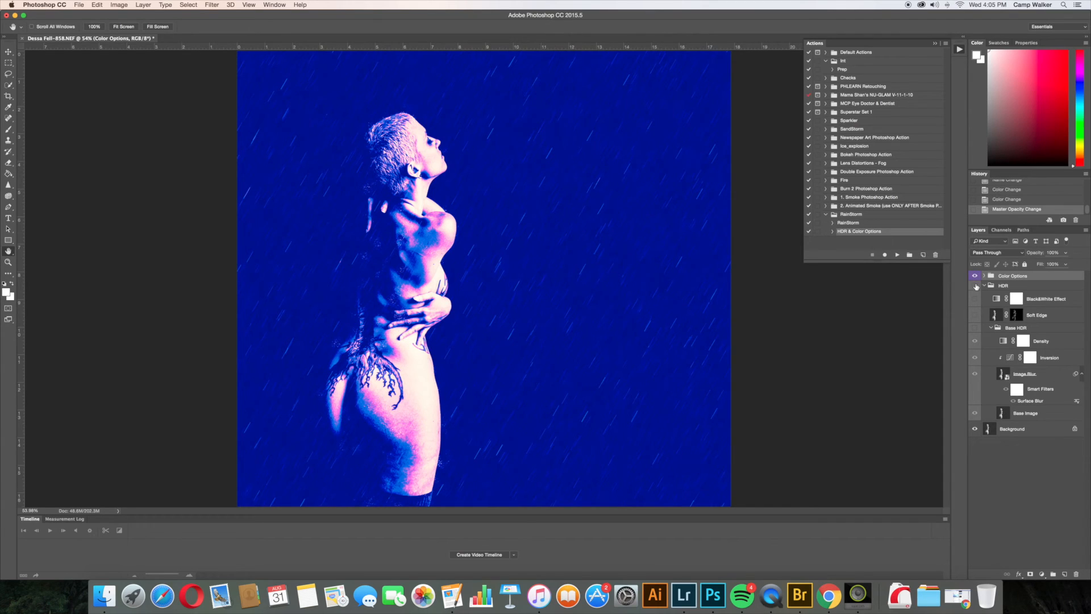
pyautogui.click(975, 276)
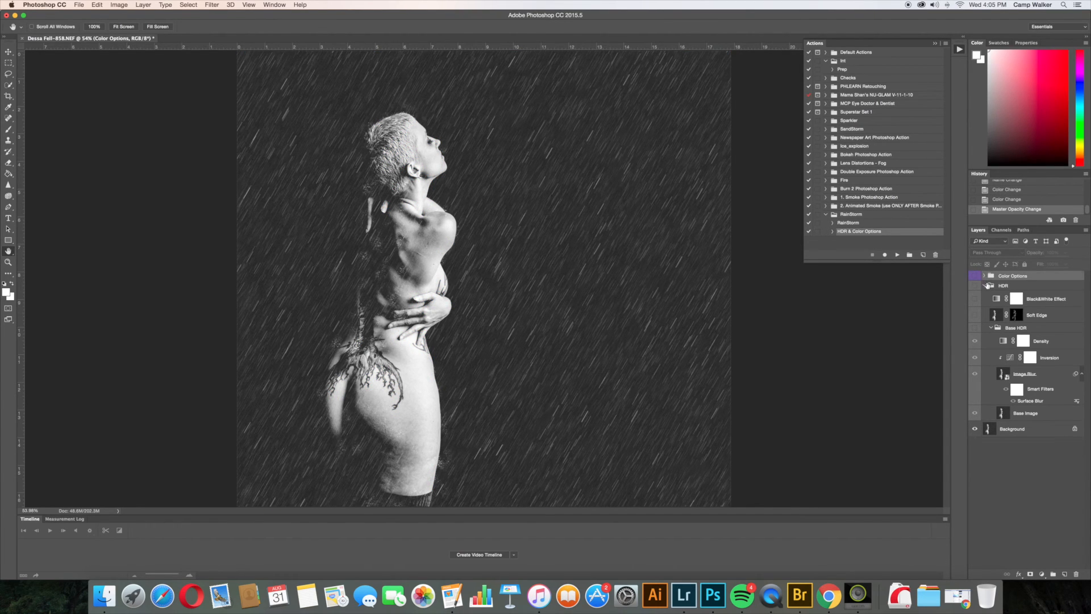
pyautogui.click(989, 285)
pyautogui.click(986, 285)
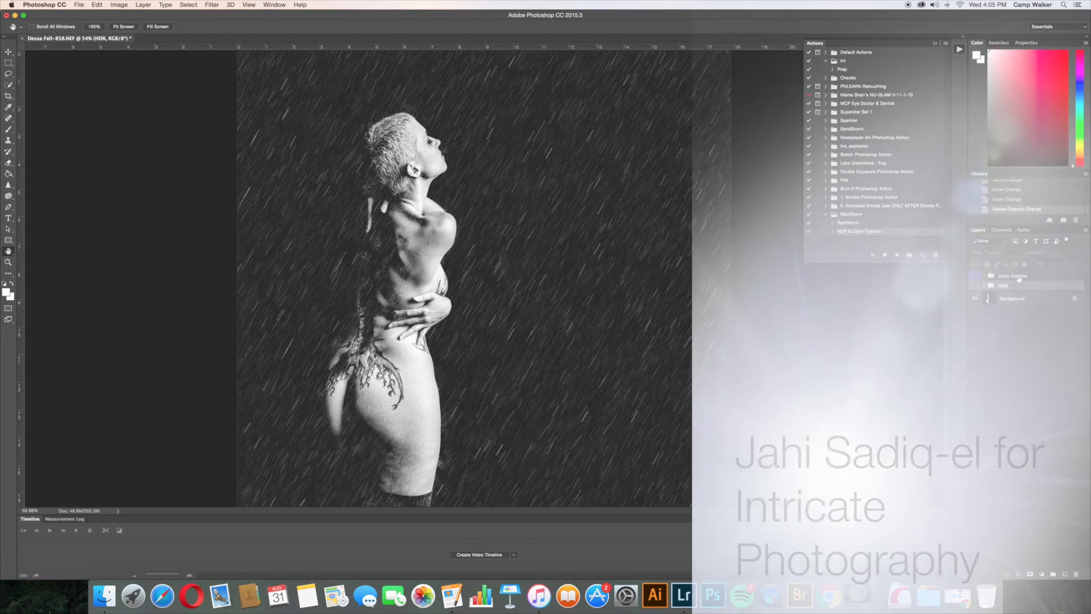
pyautogui.click(1019, 277)
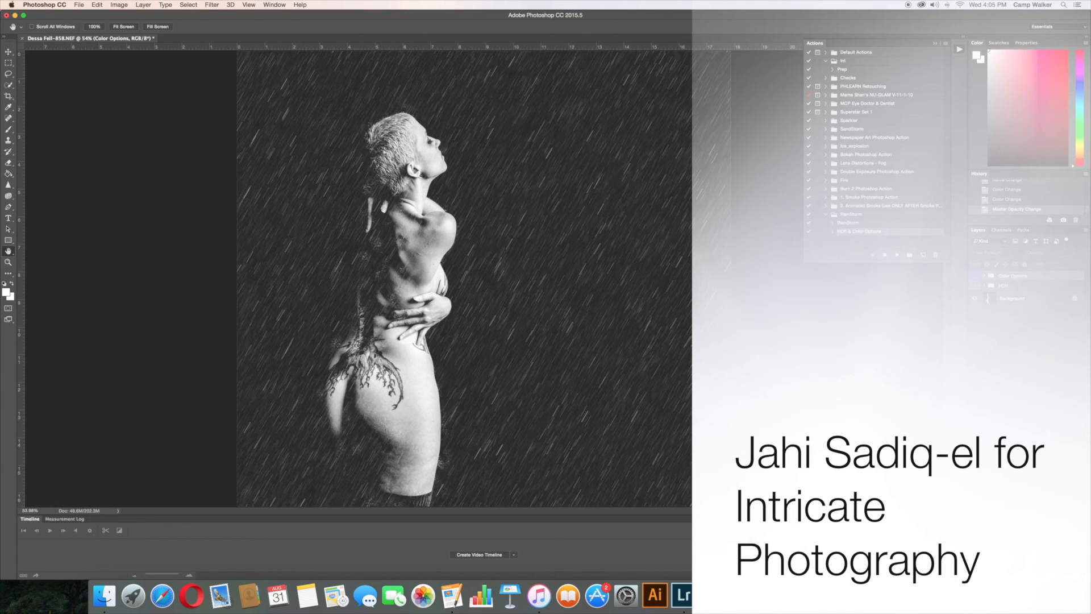
pyautogui.click(909, 4)
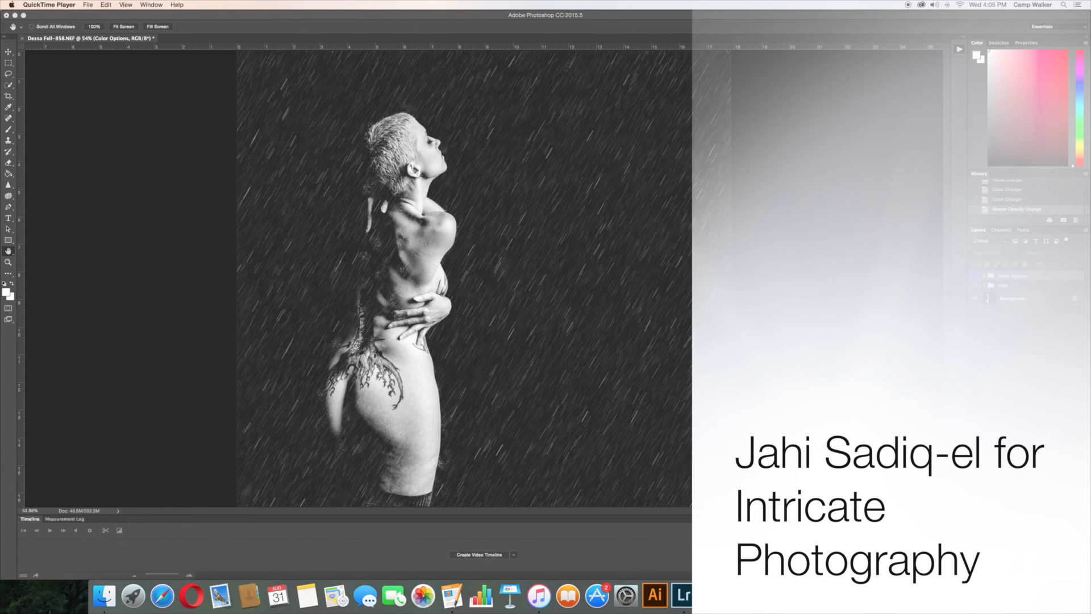